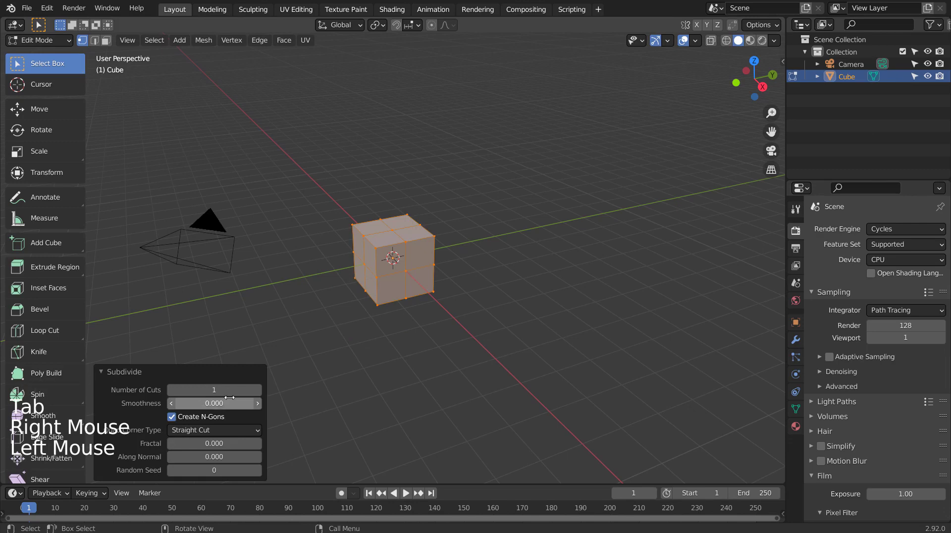
Set the cube's subdivision to 25 cuts and return to Object Mode
click(229, 398)
click(229, 391)
click(229, 392)
text(25)
key(Return)
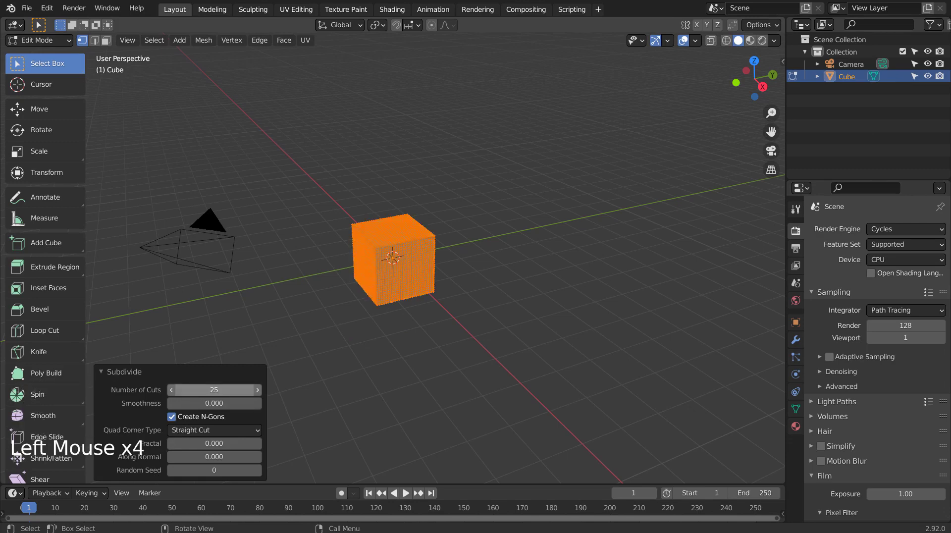
scroll(438, 287, up, 7)
key(Tab)
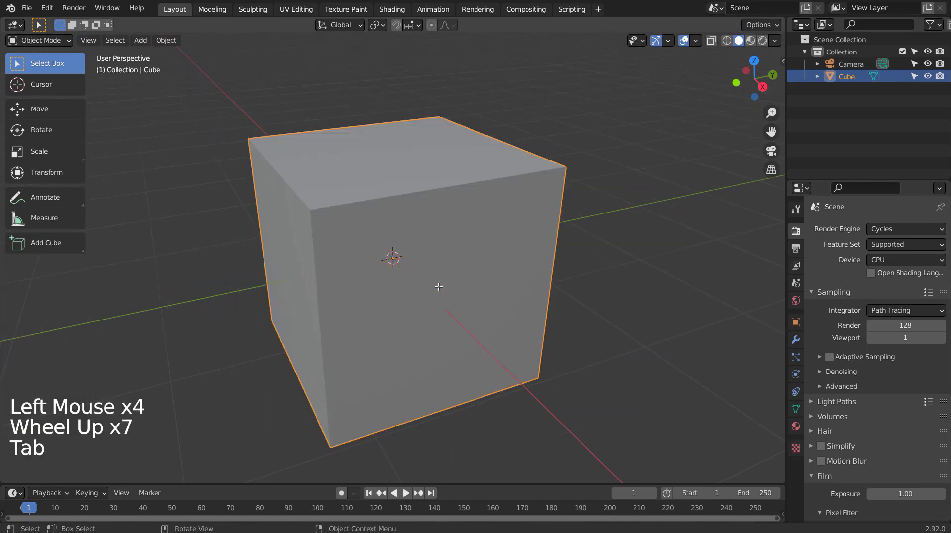
scroll(438, 287, down, 3)
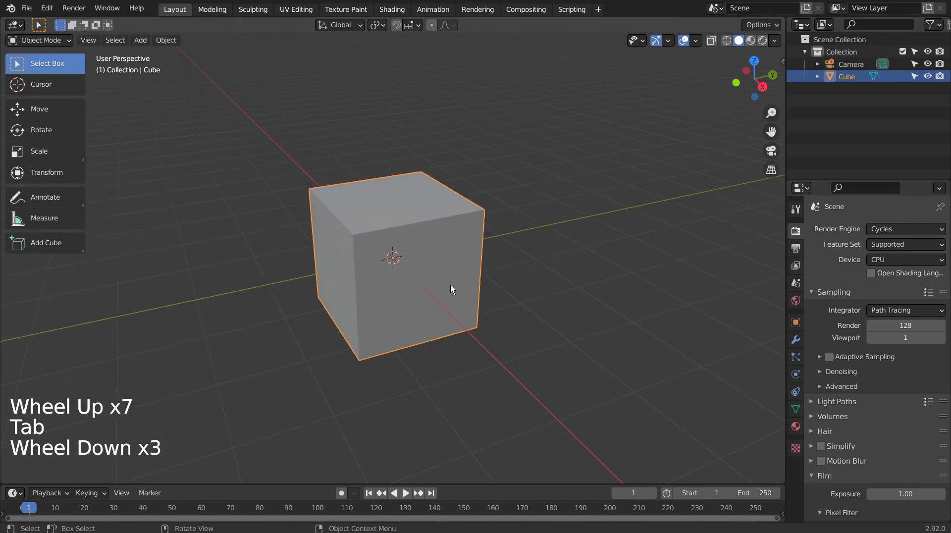
Create a new texture and set its type to Clouds
click(796, 447)
click(895, 247)
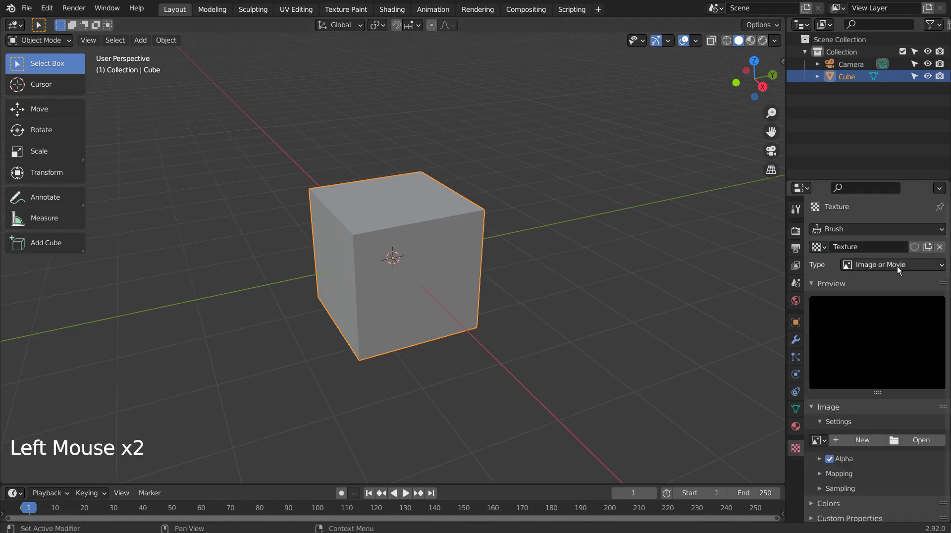
drag(896, 266, 891, 306)
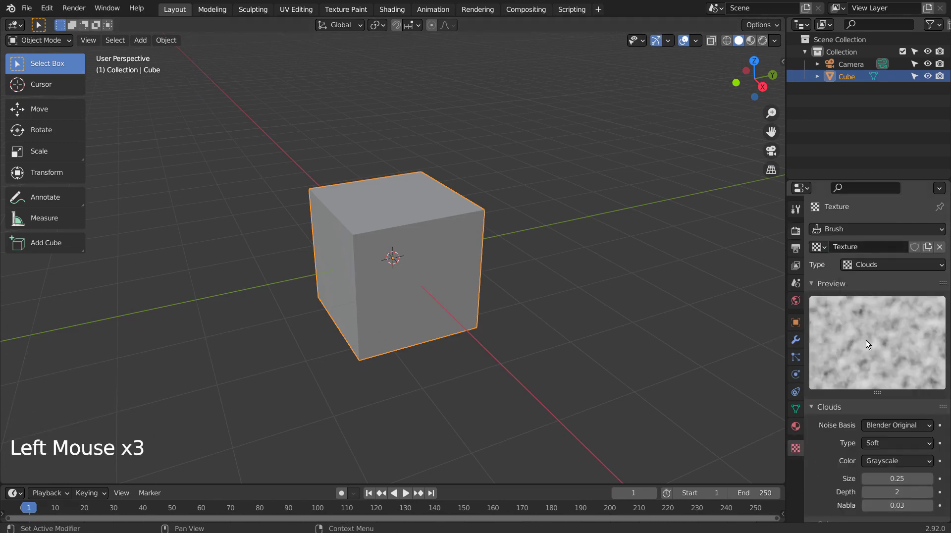
Add a Displace modifier to the cube, assign the Clouds texture to it and set the strength to -3
click(796, 340)
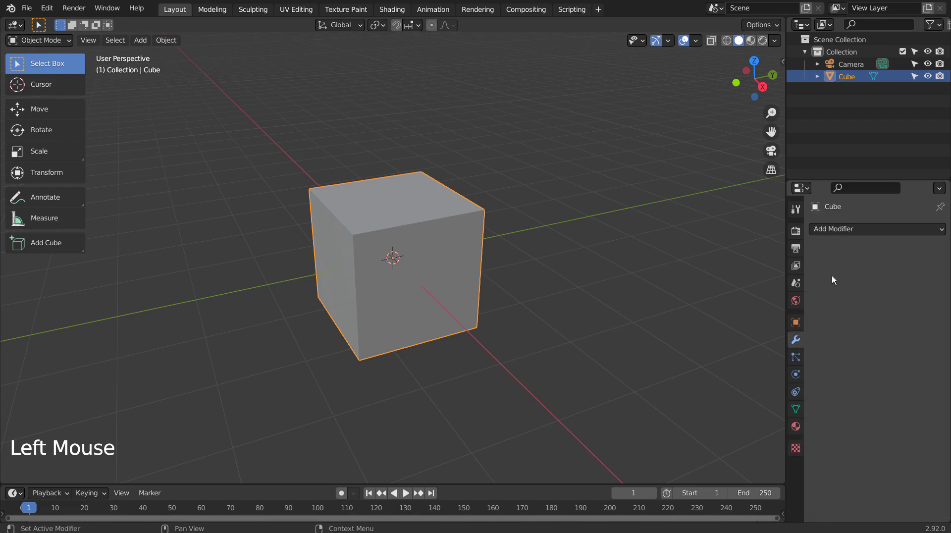
click(851, 233)
click(815, 301)
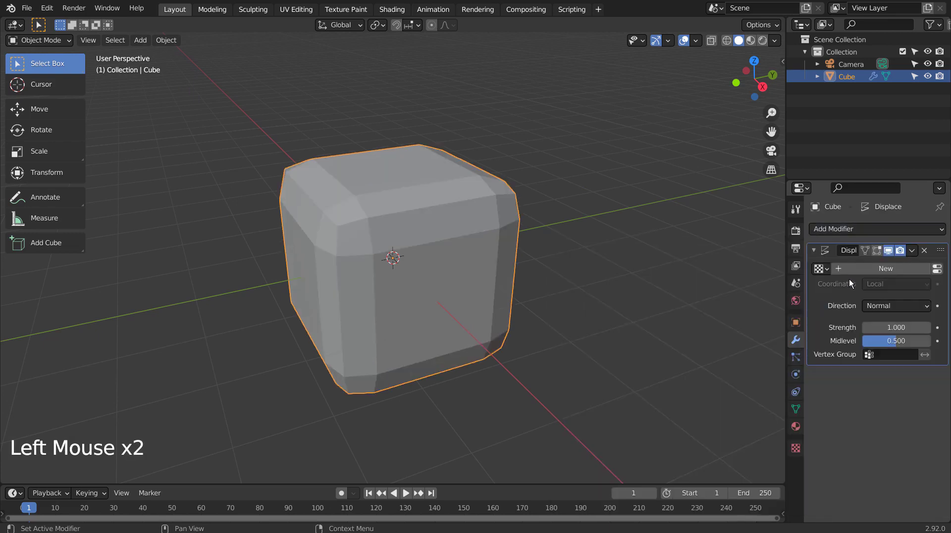
click(820, 268)
click(797, 288)
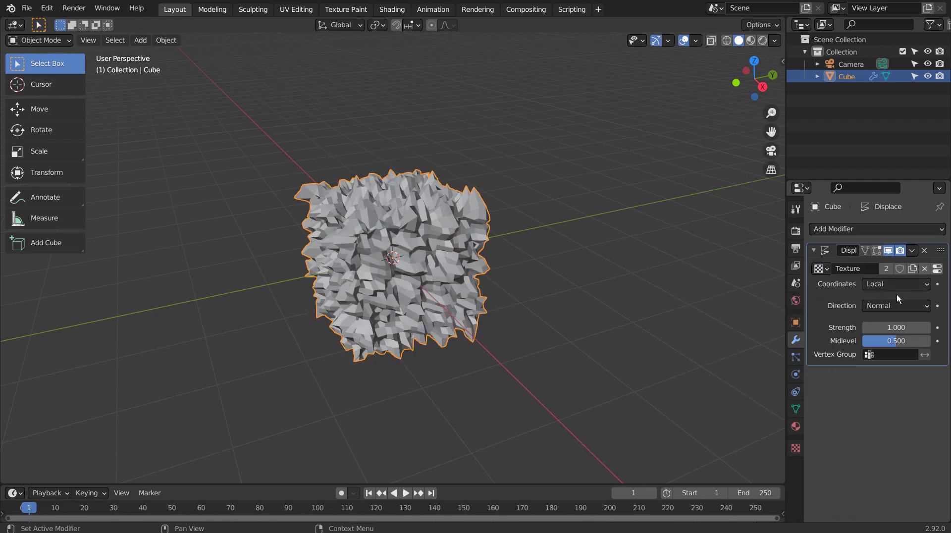
click(896, 328)
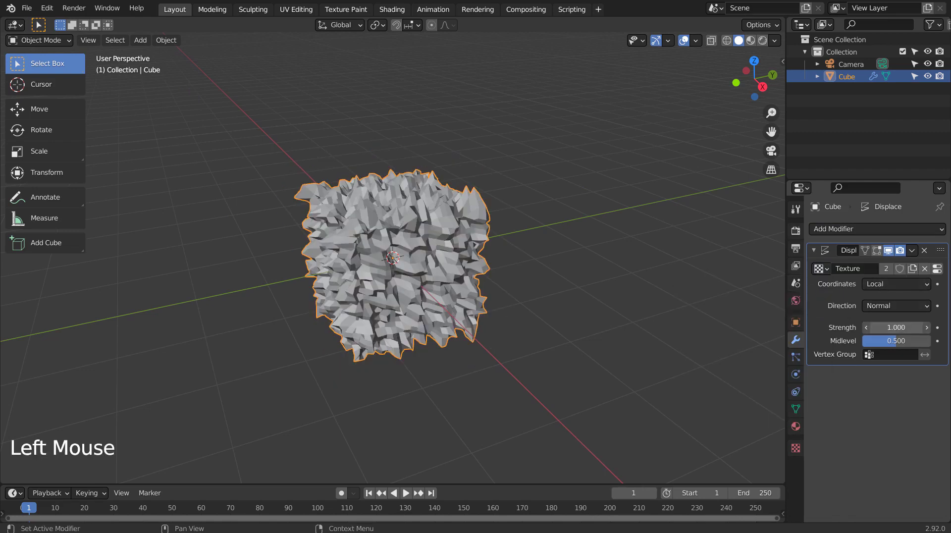
text(-3)
key(Return)
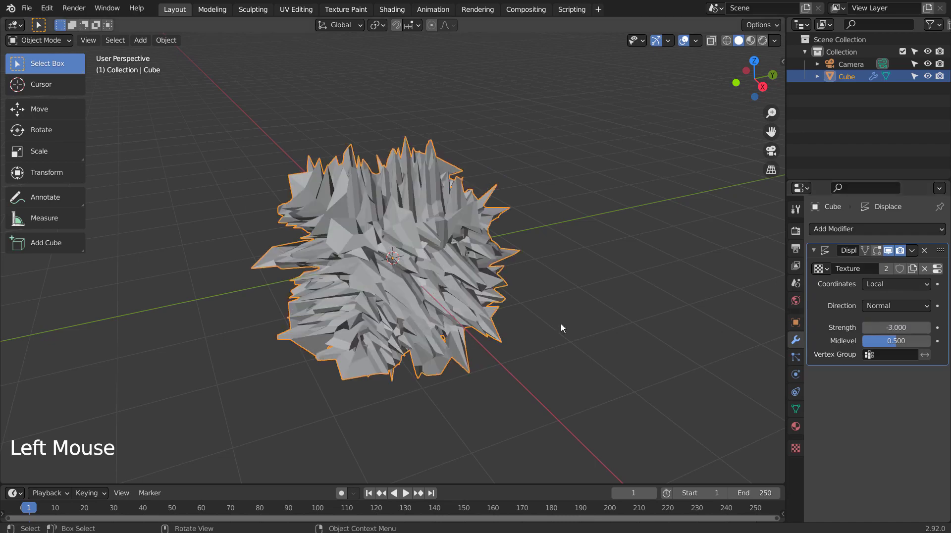
Stretch the displaced cube along the global Y axis by a factor of about 2.55
middle_drag(560, 327, 510, 308)
key(s)
key(x)
key(y)
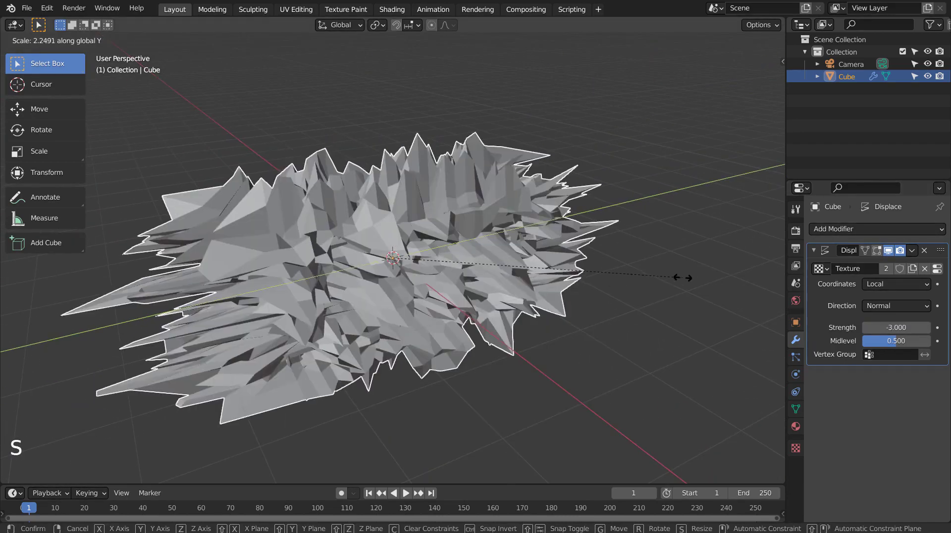
click(723, 289)
Smooth the stretched mesh with a level 3 Subdivision Surface modifier
middle_drag(725, 289, 582, 304)
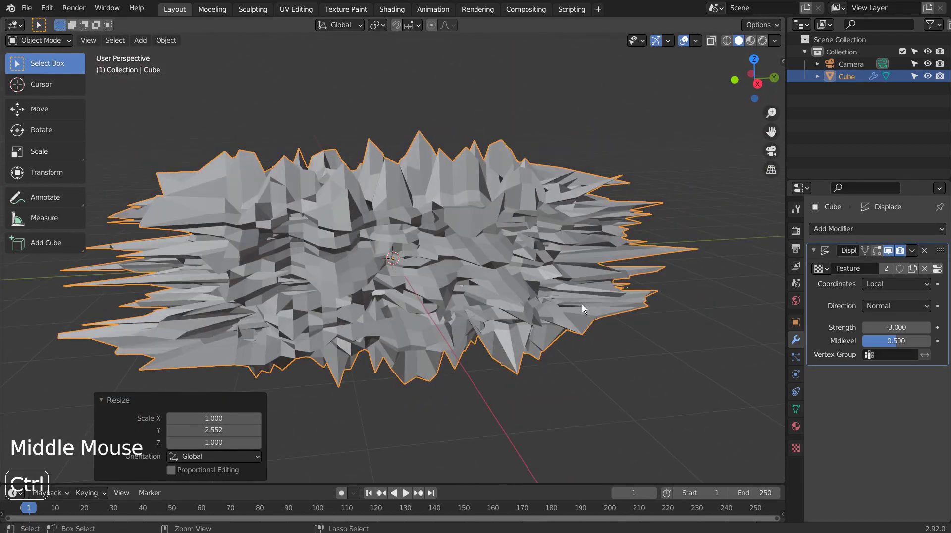
key(ctrl+3)
middle_drag(423, 351, 503, 390)
Add a Simple Deform modifier in Bend mode with an angle of 288° about the X axis
click(843, 229)
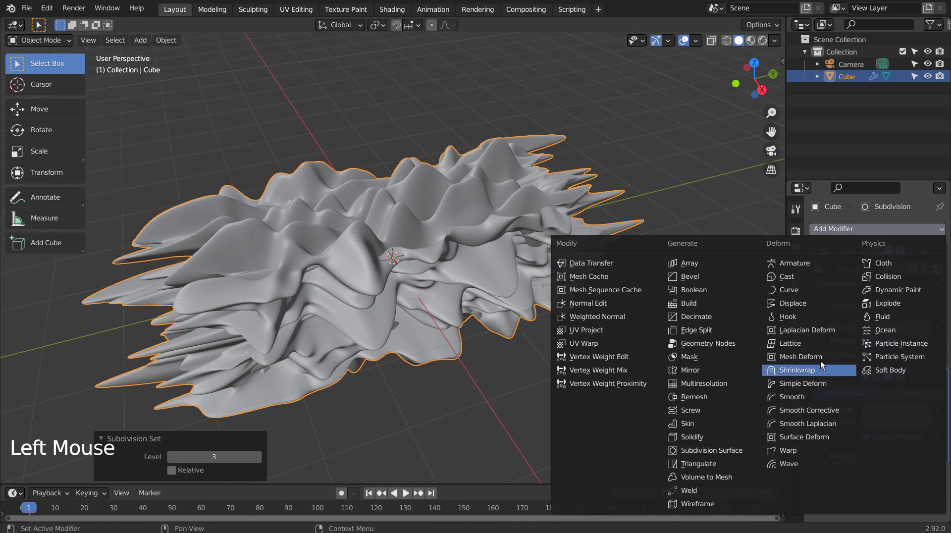
click(820, 384)
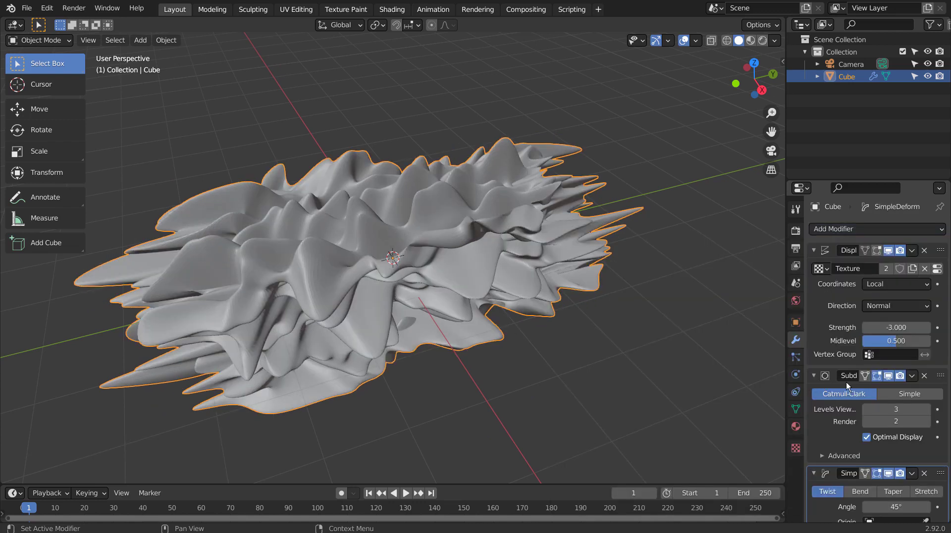
scroll(854, 401, down, 6)
click(860, 451)
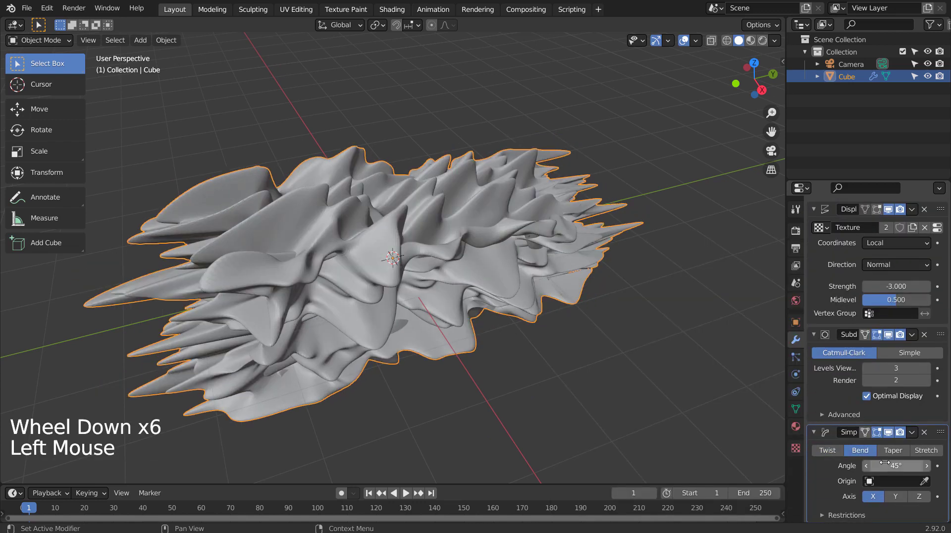
text(288)
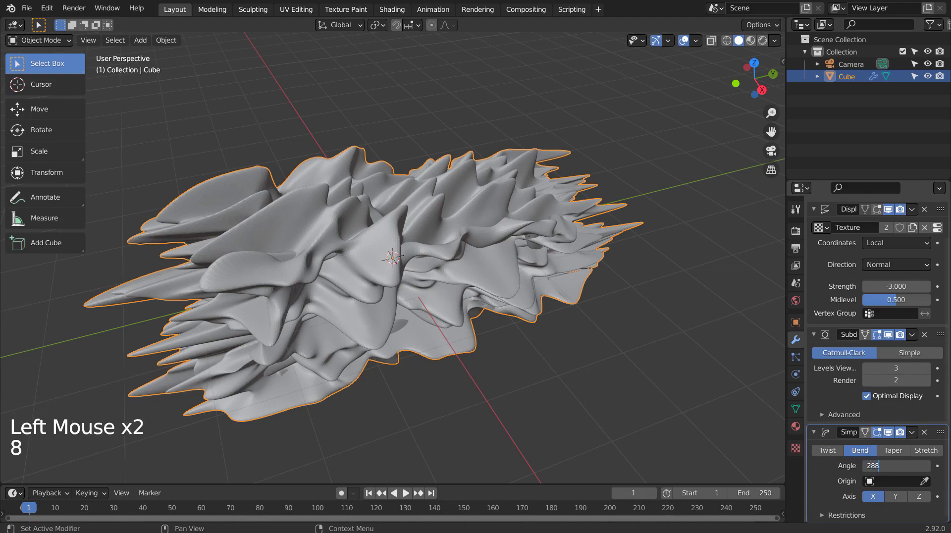
key(Return)
Scale the bent mesh up along the global X axis to widen it
middle_drag(483, 267, 399, 250)
middle_drag(434, 245, 618, 286)
key(s)
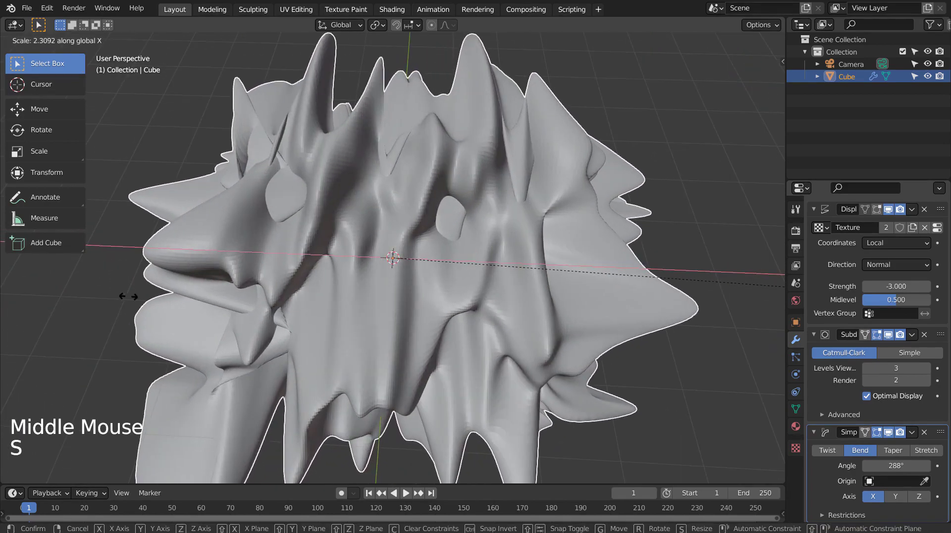
click(778, 289)
right_click(324, 240)
click(325, 241)
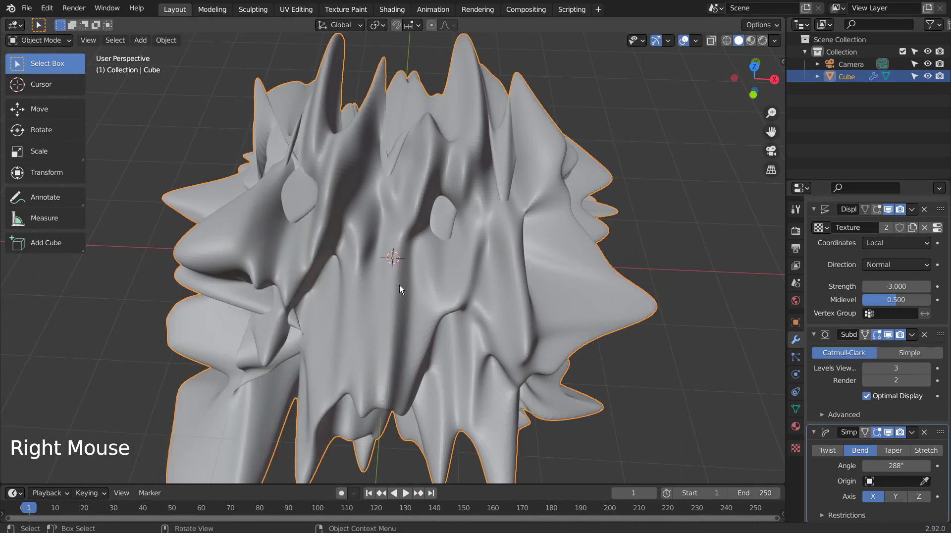
Try a 90° rotation of the mesh about the global Y axis and undo it
middle_drag(399, 285, 218, 185)
middle_drag(295, 291, 337, 296)
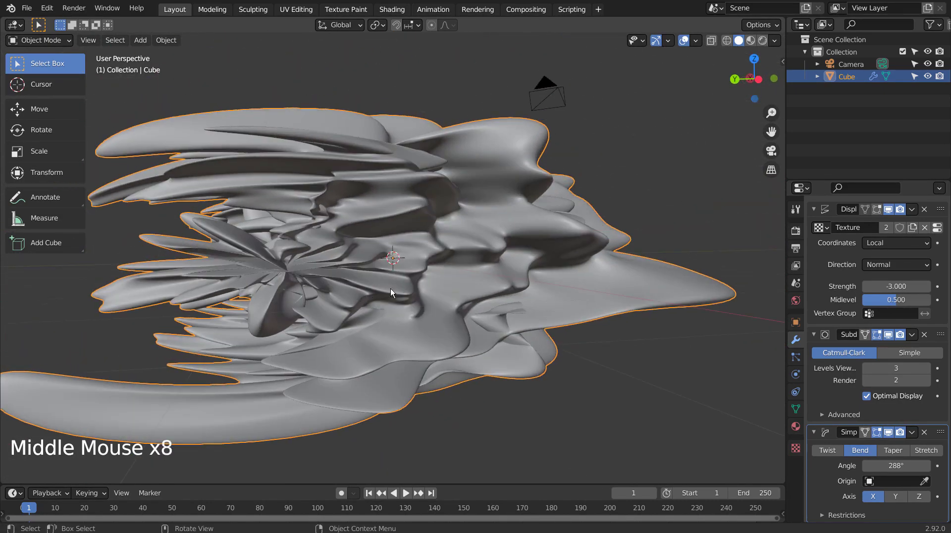
key(r)
key(y)
key(9)
key(0)
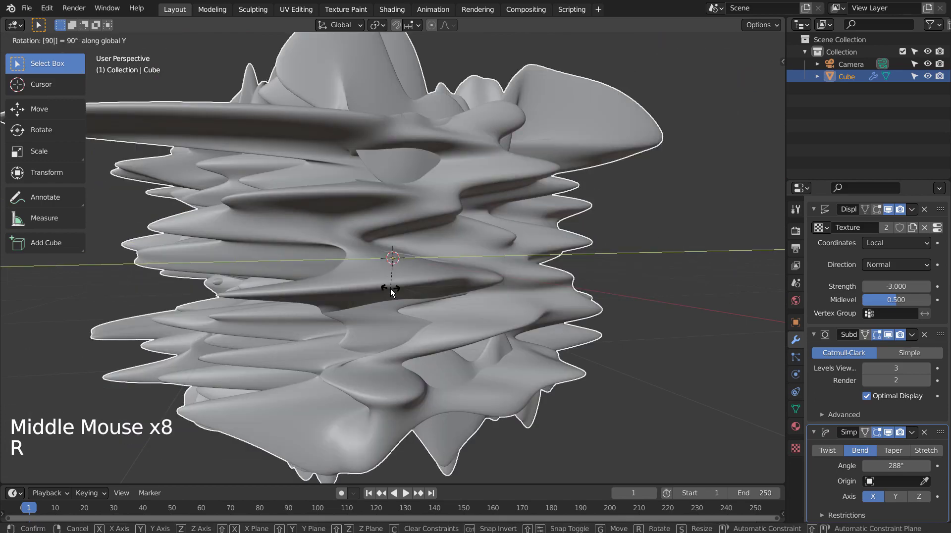
key(Return)
middle_drag(311, 233, 526, 258)
key(KP_3)
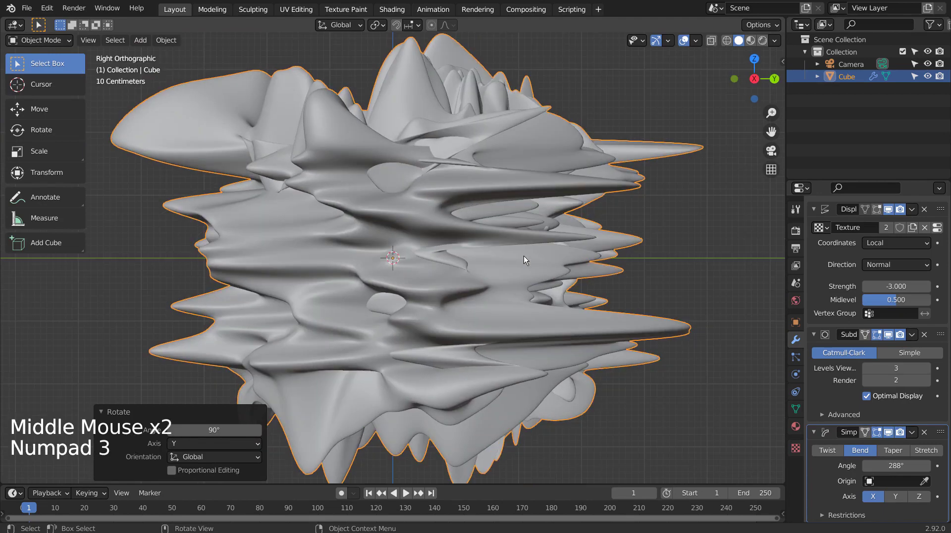
key(z)
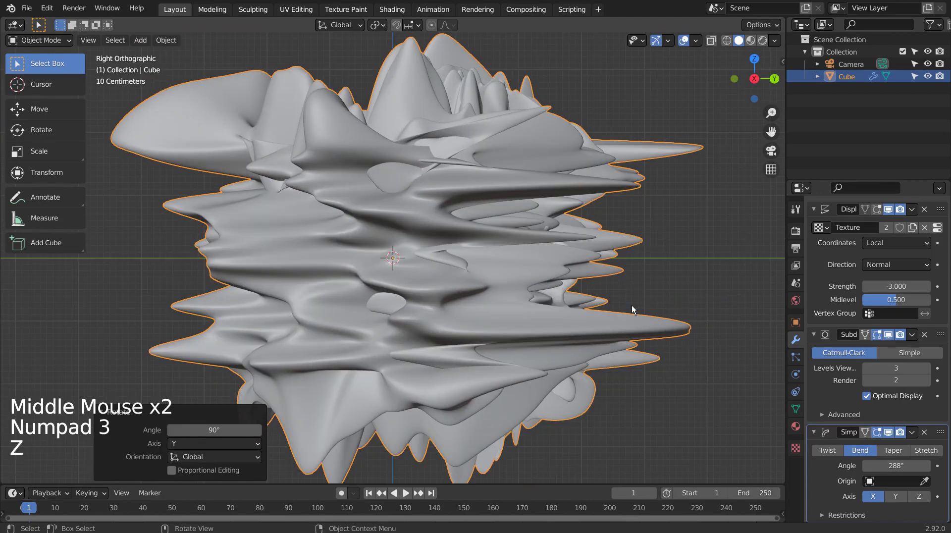
key(ctrl+z)
Rotate the mesh by -90° in the right orthographic view so its open, spiky side faces upward
middle_drag(640, 324, 445, 328)
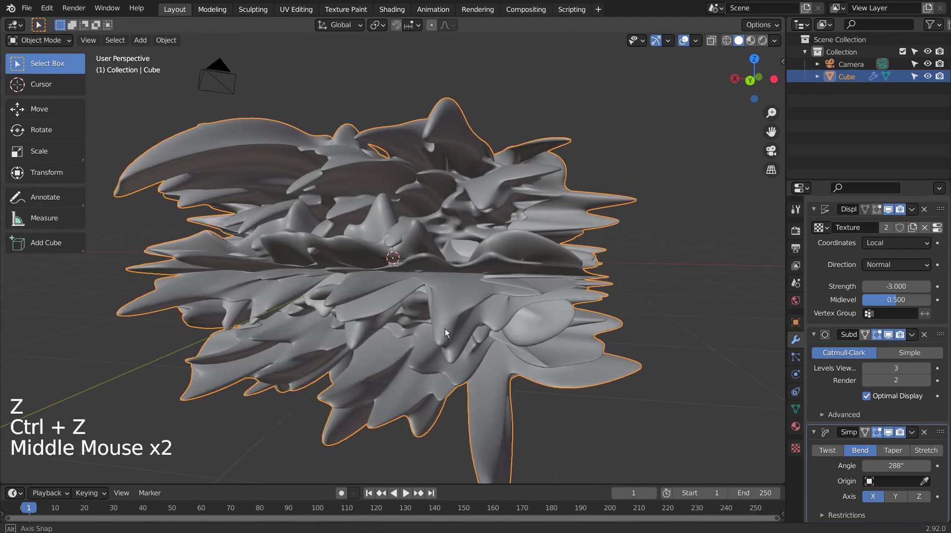
key(KP_1)
key(KP_3)
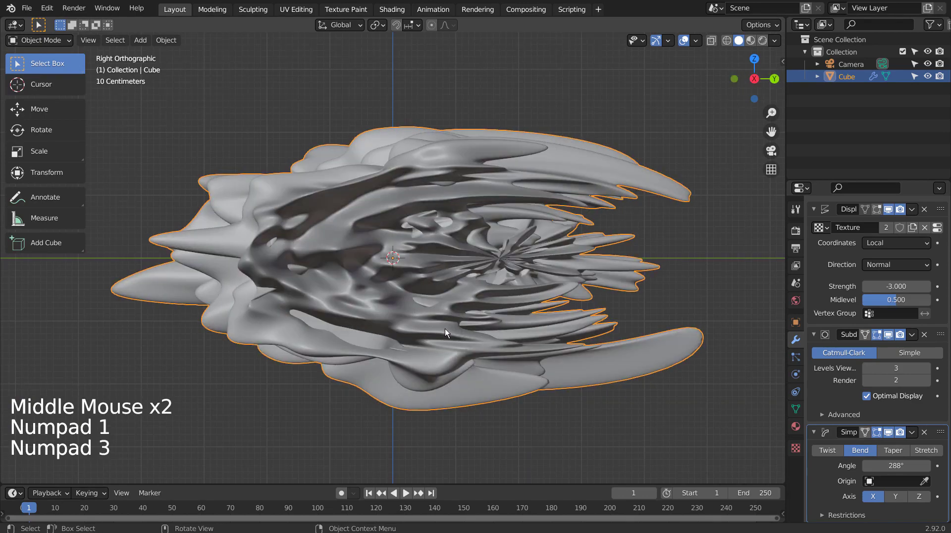
key(KP_7)
key(KP_9)
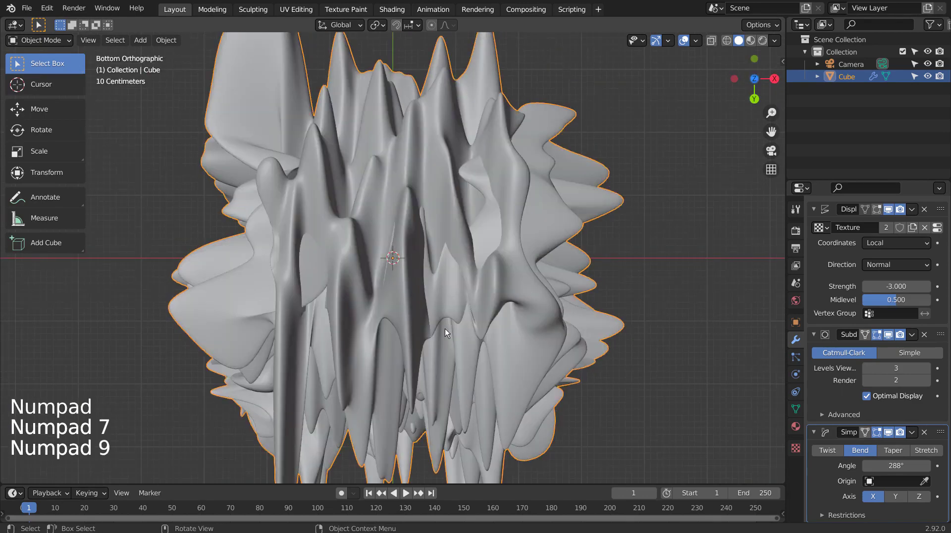
key(KP_3)
key(r)
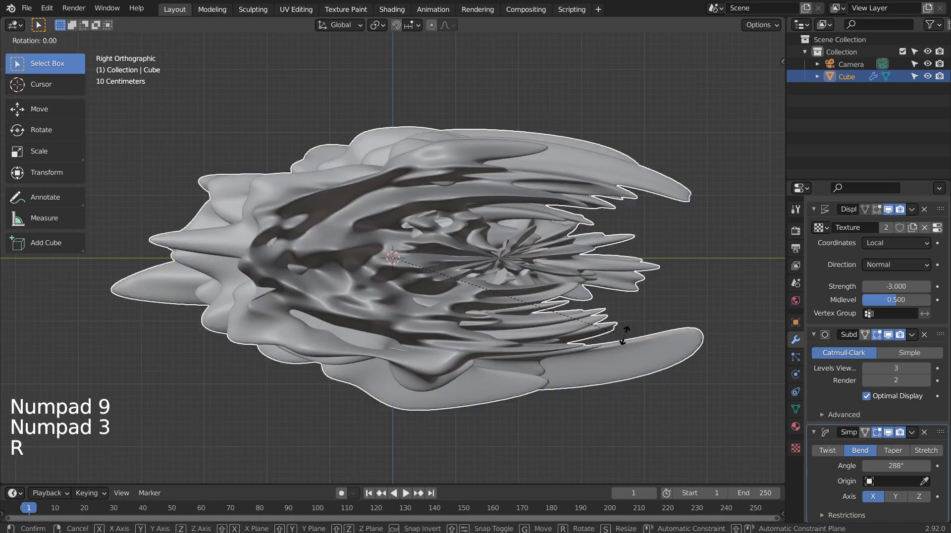
click(442, 109)
Stretch the upright mesh along the global Y axis by a factor of about 3.6
middle_drag(442, 109, 313, 261)
scroll(352, 236, down, 2)
scroll(352, 235, down, 1)
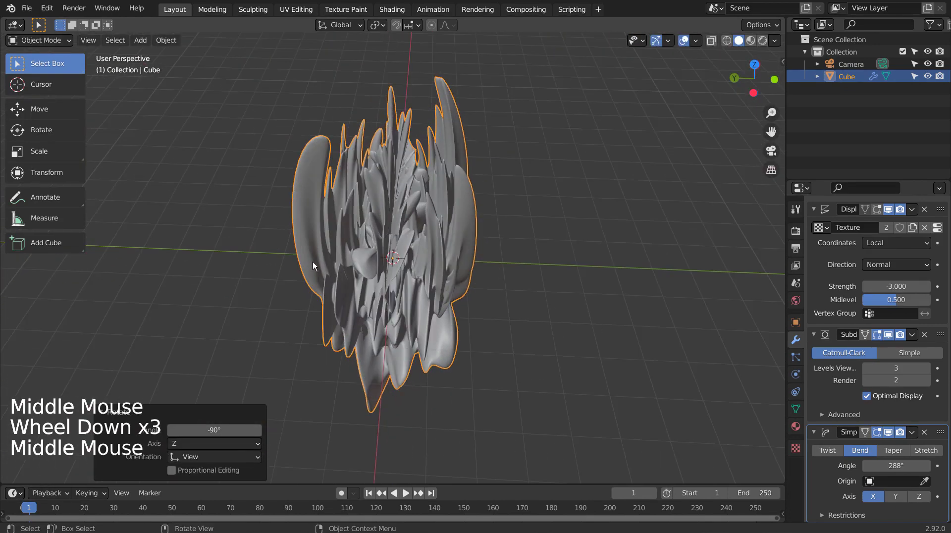
key(s)
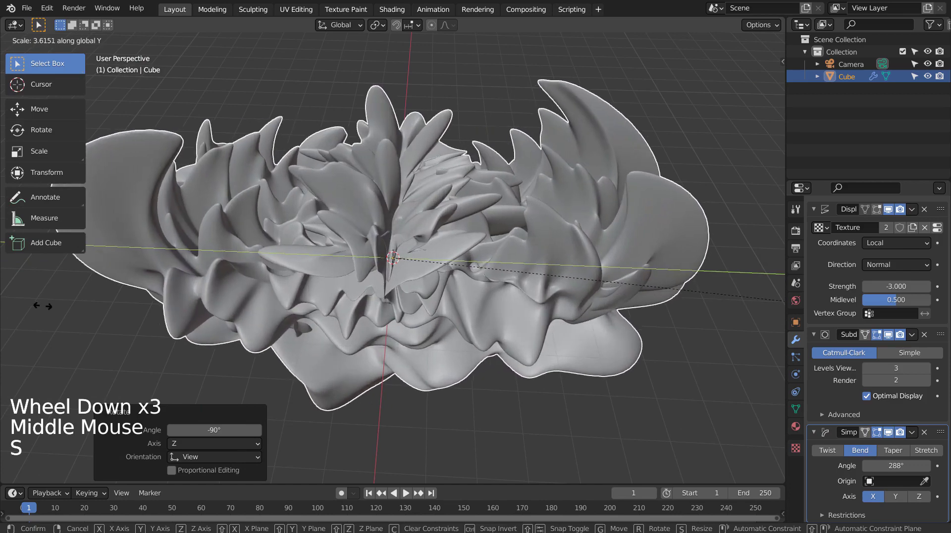
click(38, 308)
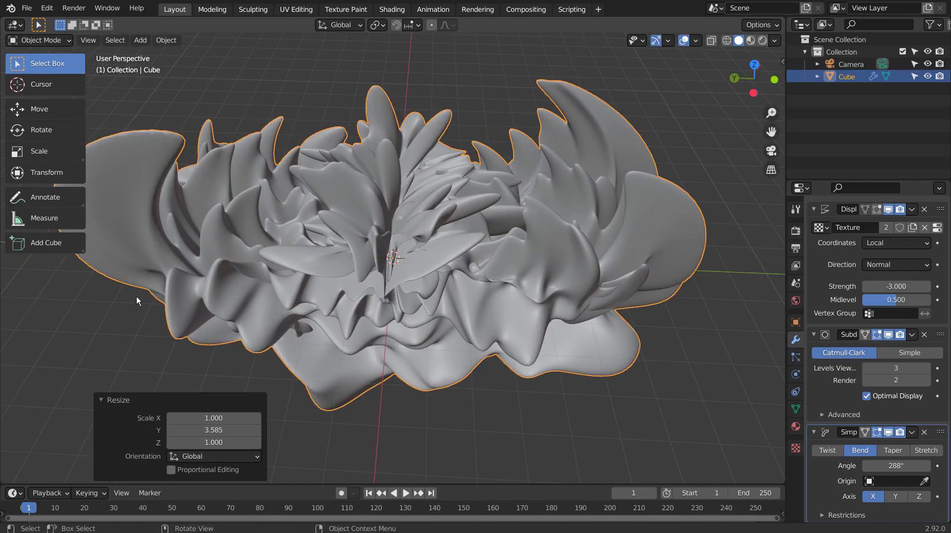
Stretch the mesh along the global X axis by a factor of about 2.73
middle_drag(136, 296, 435, 295)
key(s)
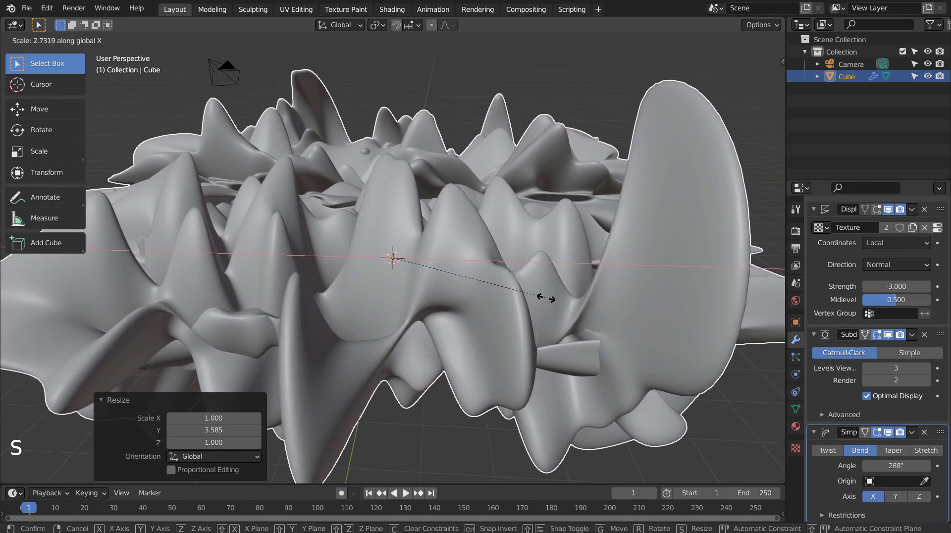
click(562, 299)
Change the Displace modifier's strength to -4.7 for more pronounced spikes
middle_drag(562, 299, 410, 324)
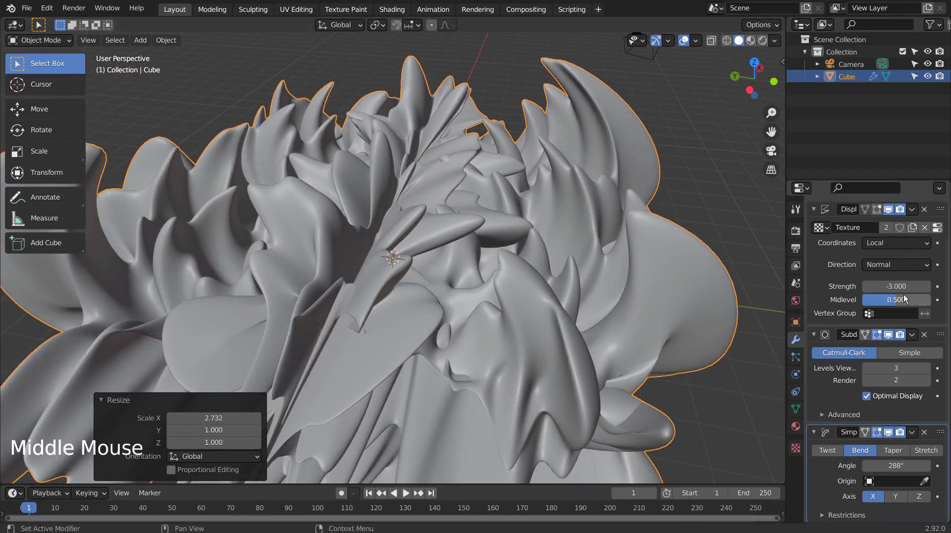
shift+drag(896, 286, 874, 286)
middle_drag(644, 218, 622, 257)
scroll(483, 299, down, 4)
middle_drag(483, 300, 436, 283)
Add a plane as the ground and scale it up by a factor of about 35
key(shift+a)
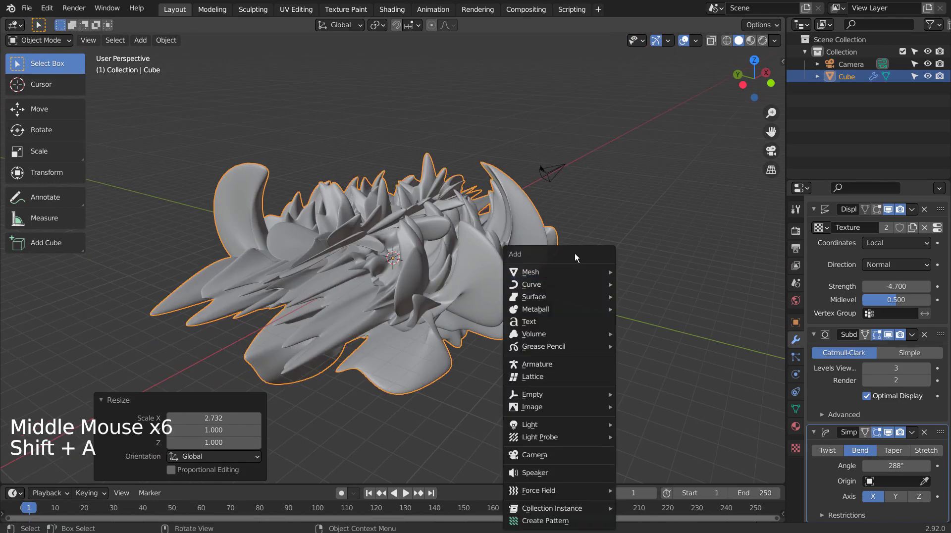
mouse_move(570, 275)
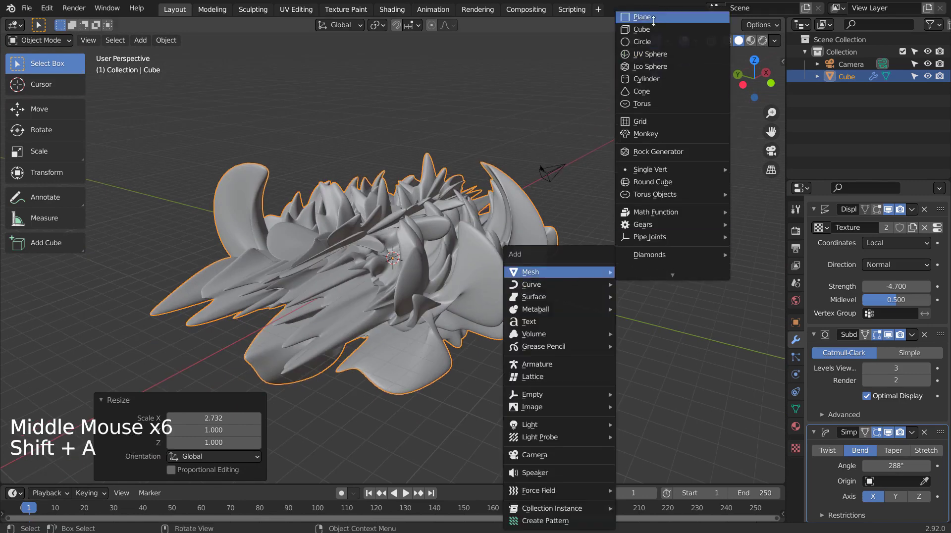
click(649, 17)
key(s)
click(343, 284)
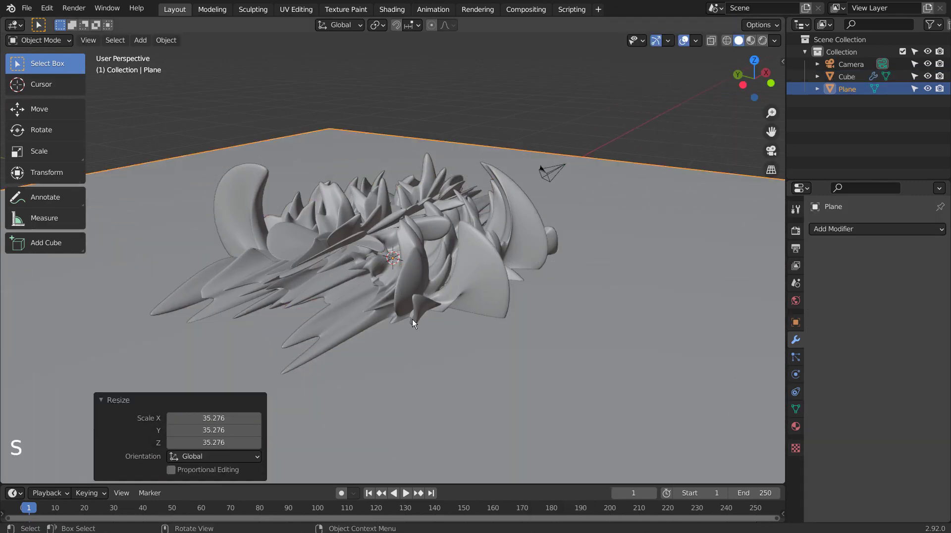
Raise the ground plane about 1.17 m along the global Z axis
key(g)
key(z)
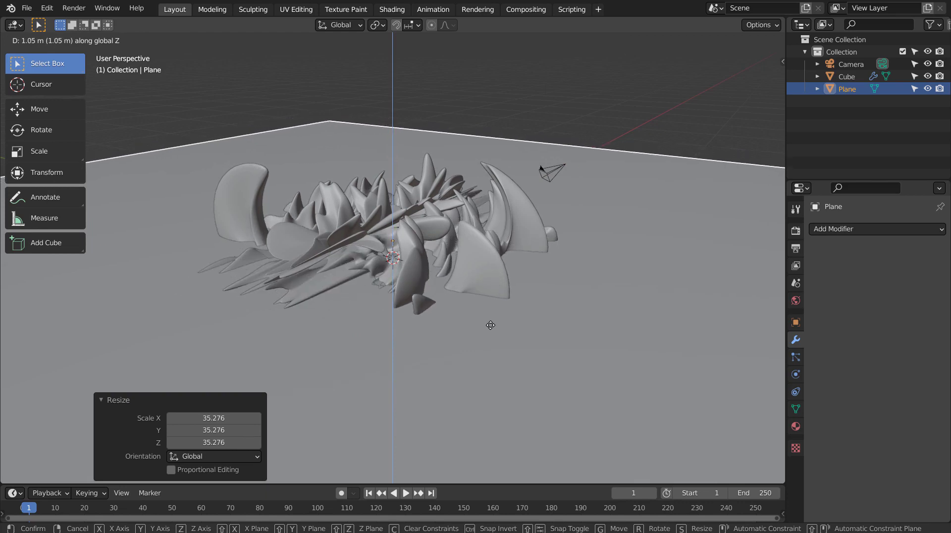
click(489, 323)
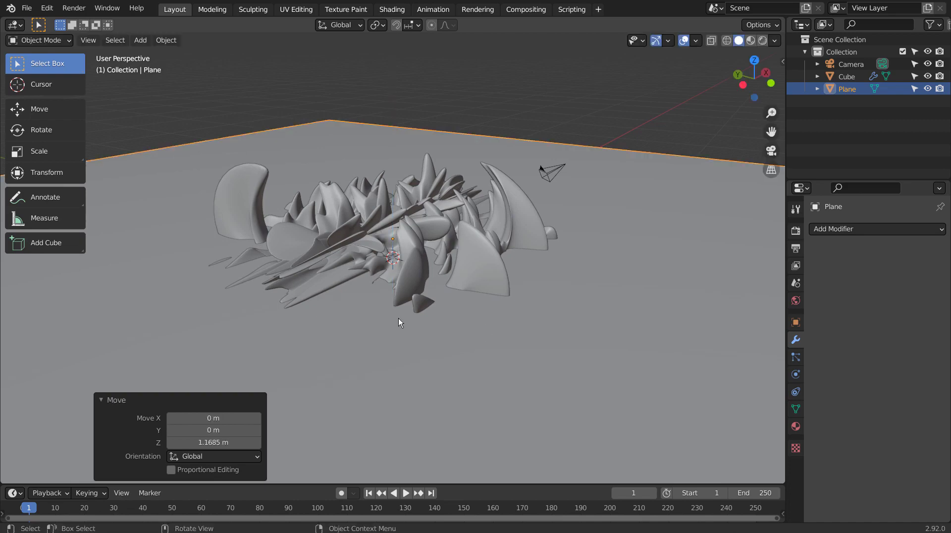
Frame the spiky mesh from slightly above and align the camera to that view
middle_drag(399, 321, 353, 340)
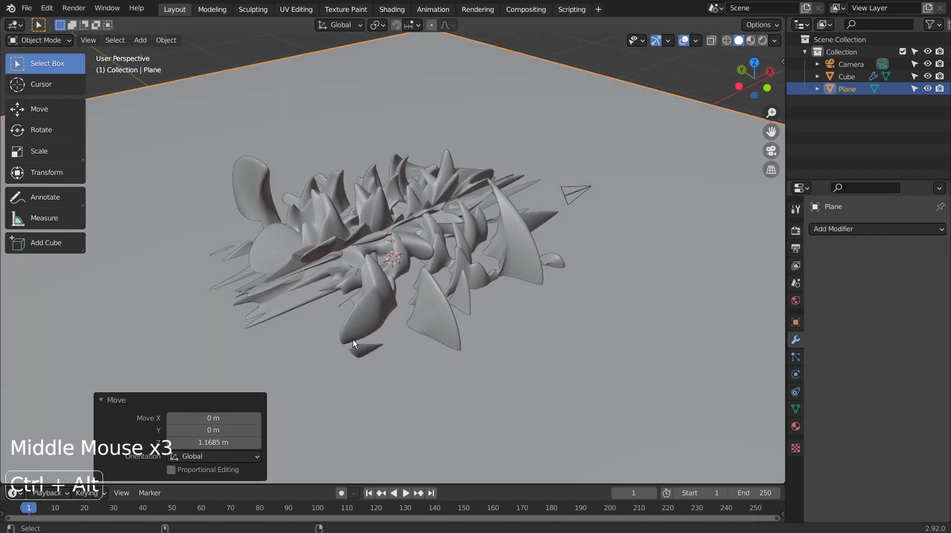
key(ctrl+alt+KP_0)
key(shift+grave)
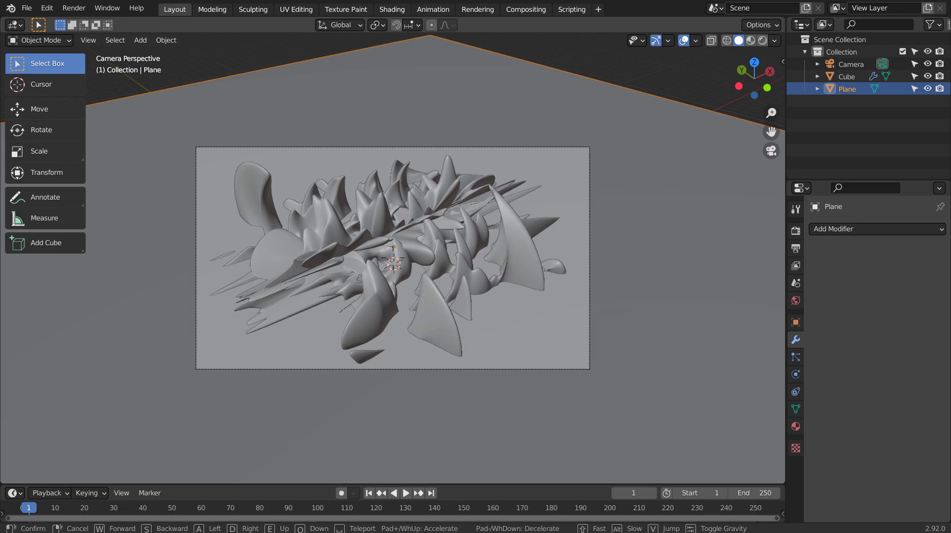
click(513, 254)
Give the cube's material a golden-yellow base color, metallic 0.917 and roughness 0.127, and show it in material preview
click(512, 254)
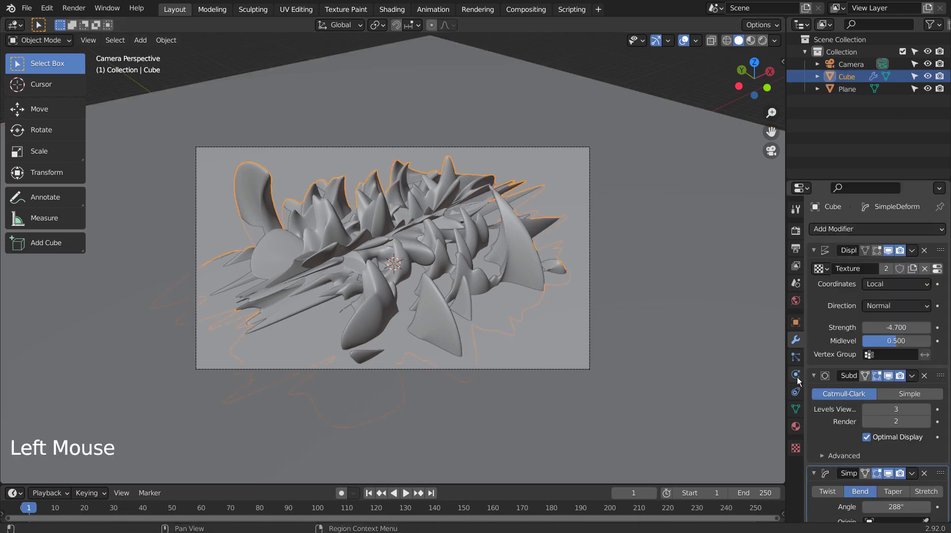
click(795, 427)
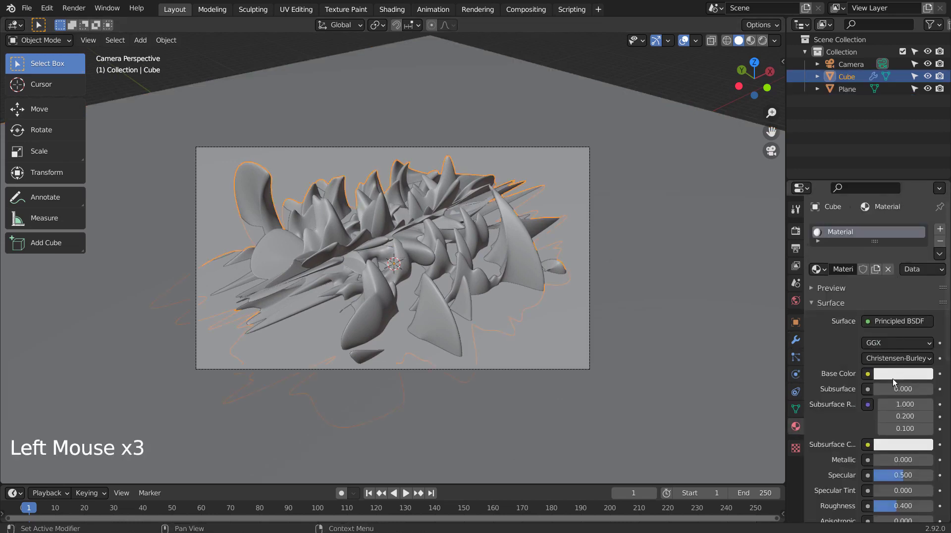
click(894, 377)
click(847, 272)
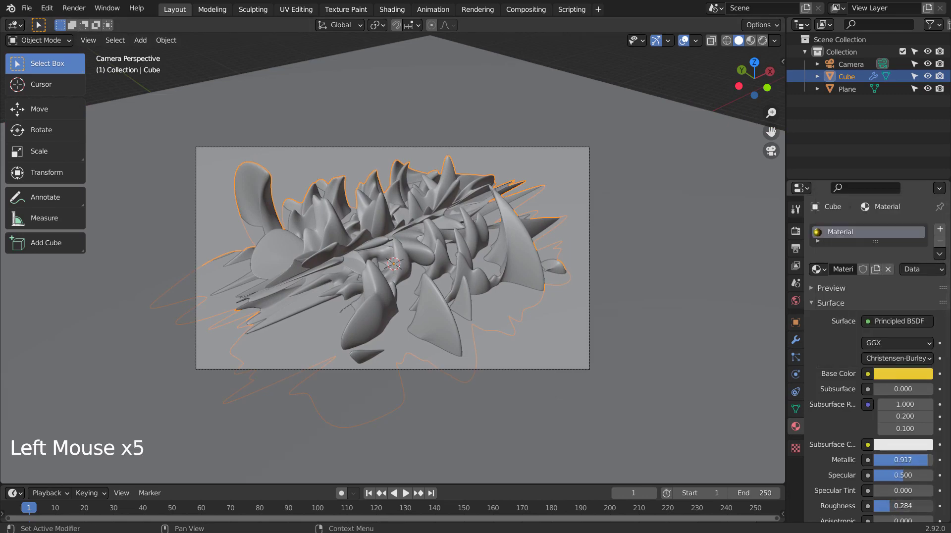
click(752, 40)
Add a new material to the ground plane with a pale green base color of hue 0.360, saturation 0.402 and value 0.800
click(653, 94)
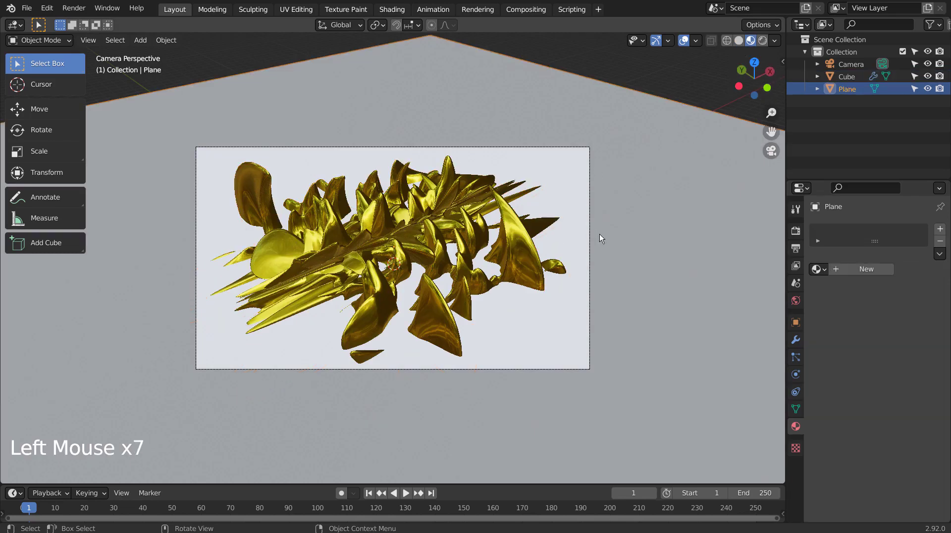
click(865, 269)
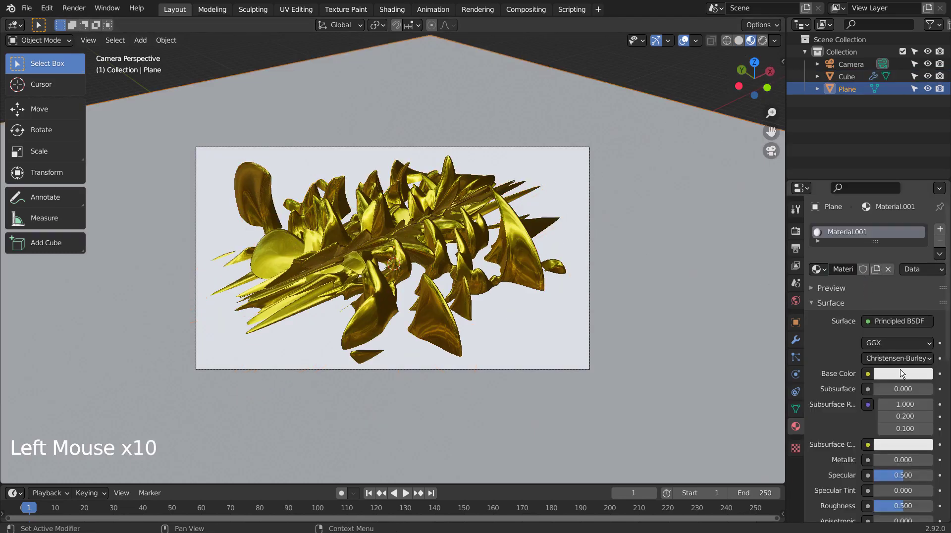
click(900, 370)
drag(846, 261, 861, 235)
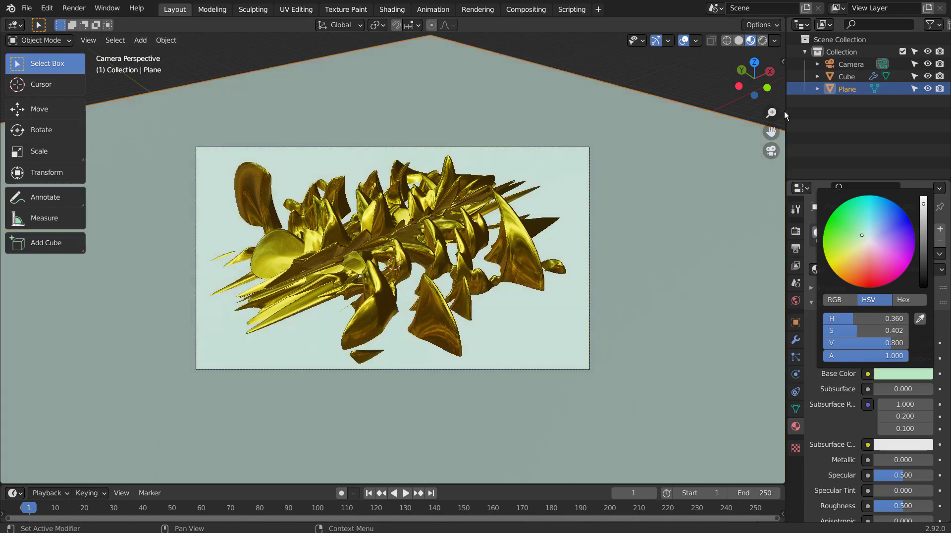
Replace the world's forest.exr image with a Nishita Sky Texture and switch the viewport to rendered shading
click(796, 300)
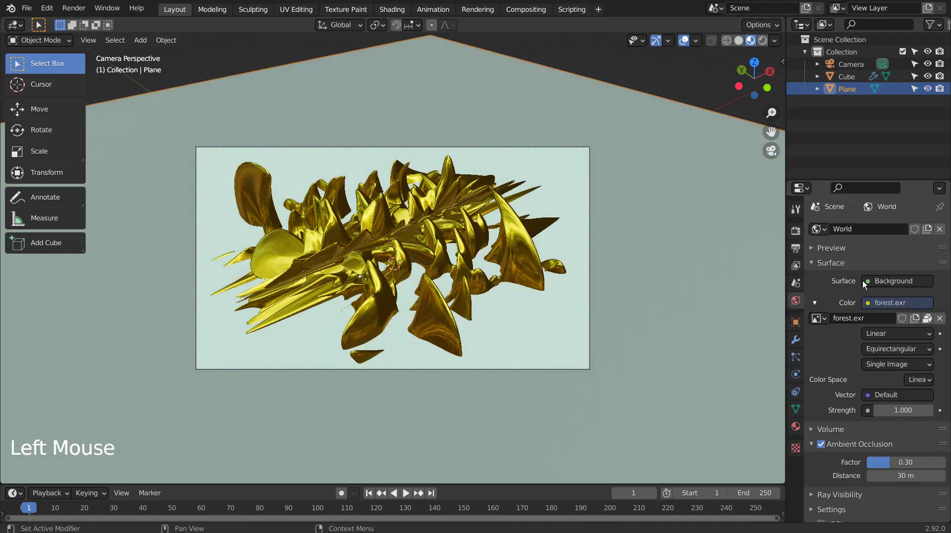
click(871, 303)
click(600, 437)
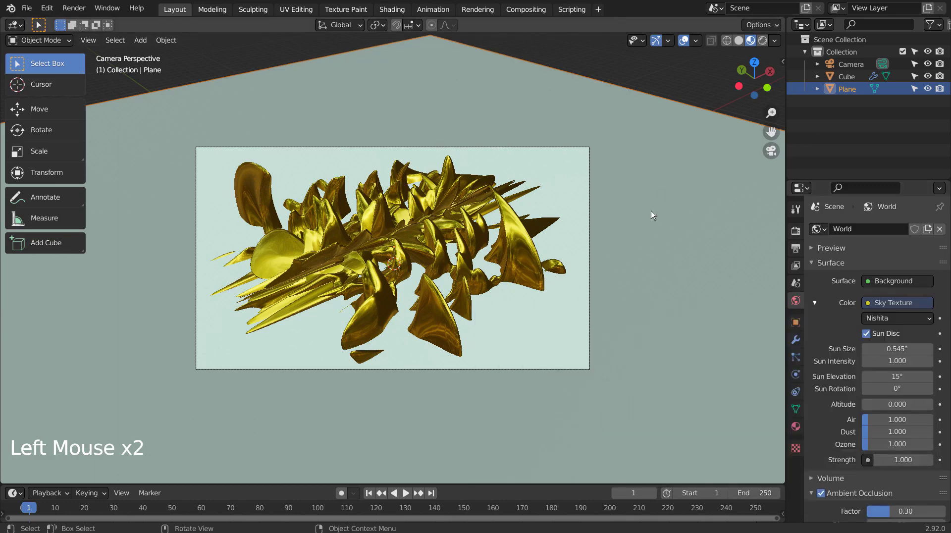
click(763, 40)
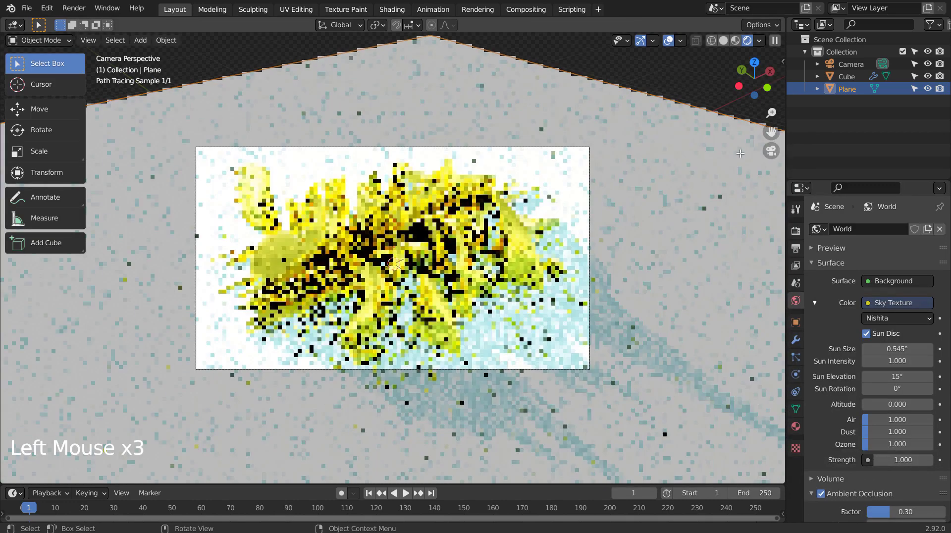
click(705, 130)
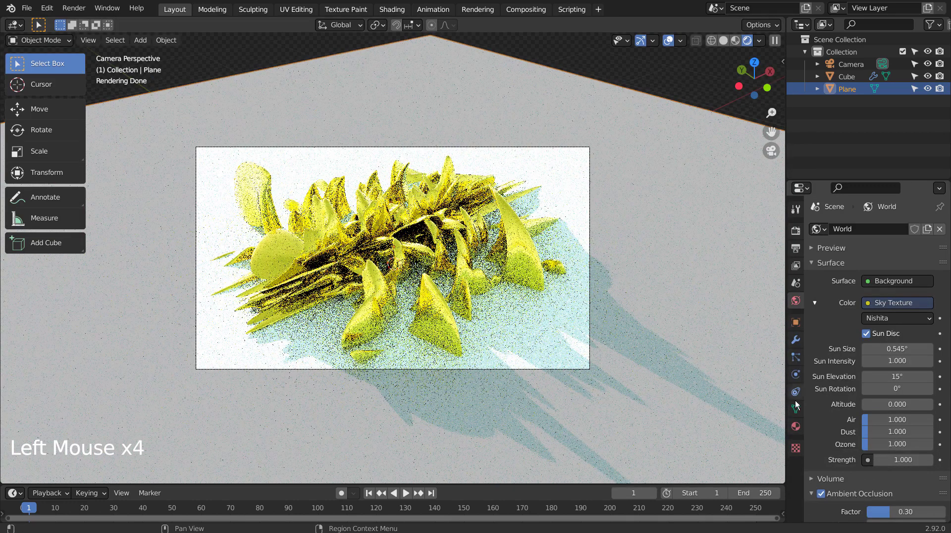
Set the ground plane material's metallic to 0.926 and roughness to 0.128
click(795, 426)
drag(891, 461, 928, 462)
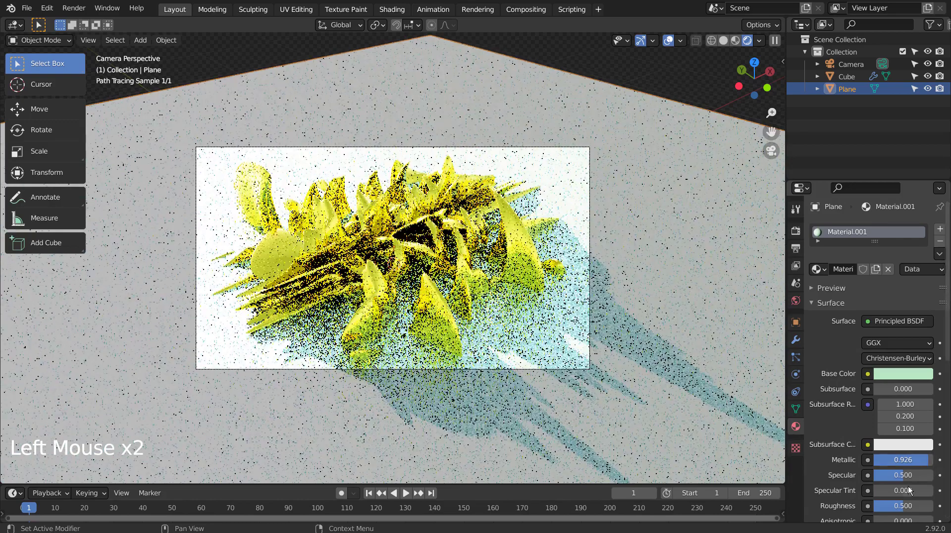
drag(905, 506, 883, 505)
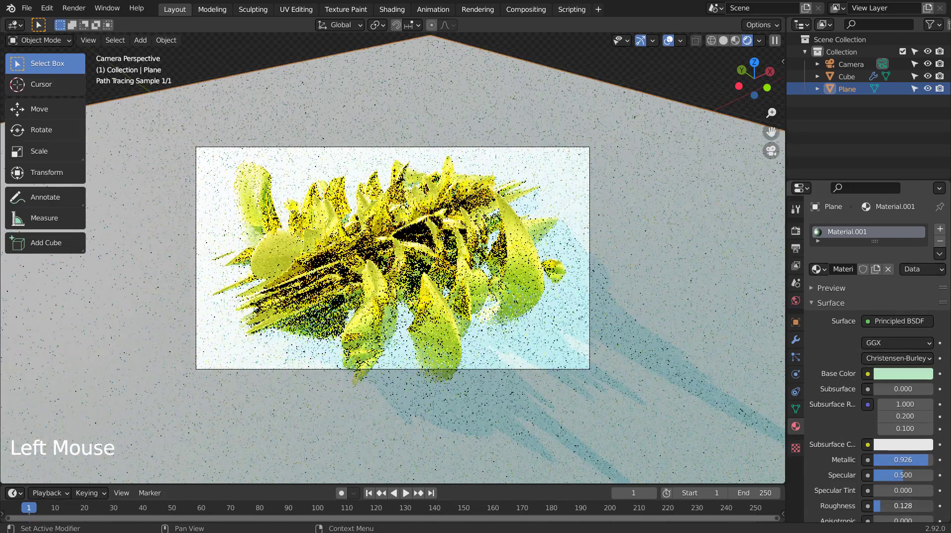
Darken the ground plane's base color to a very dark green
click(905, 373)
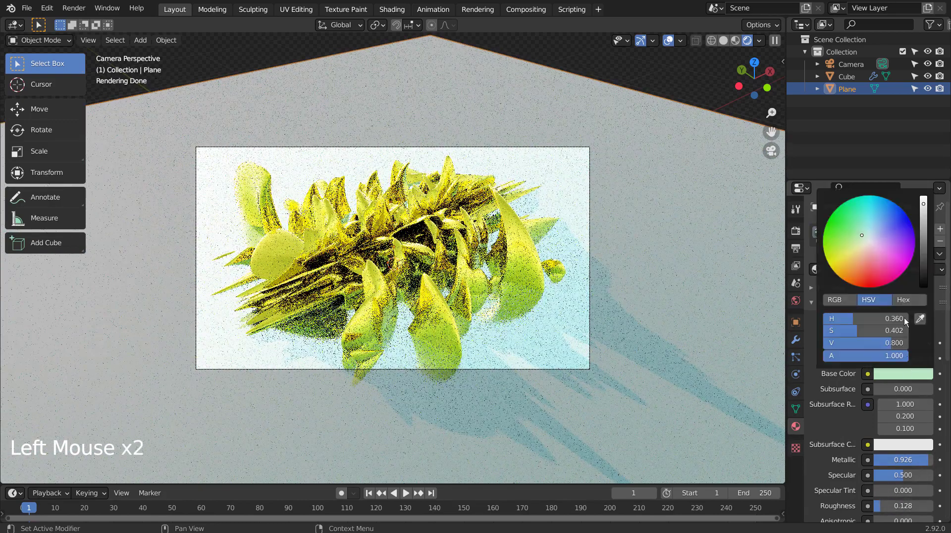
click(922, 244)
drag(923, 245, 926, 269)
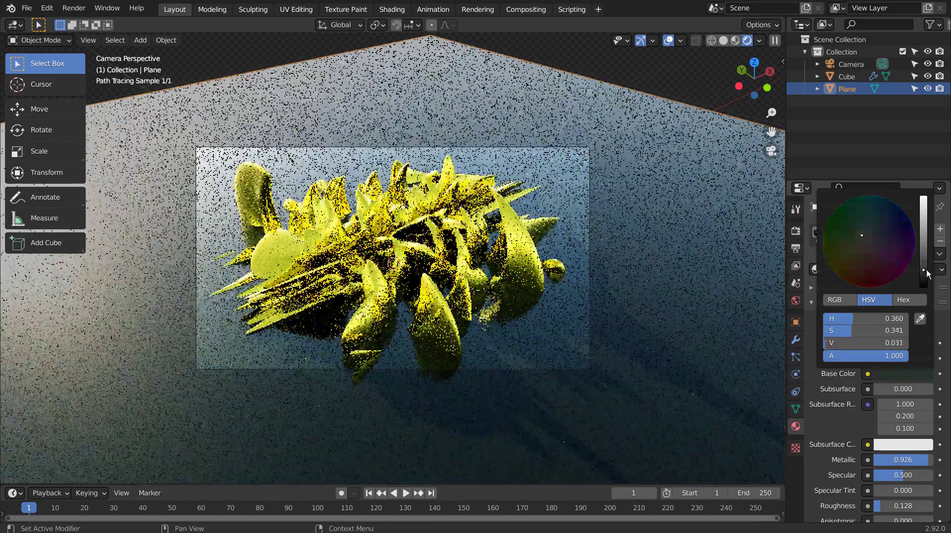
click(923, 259)
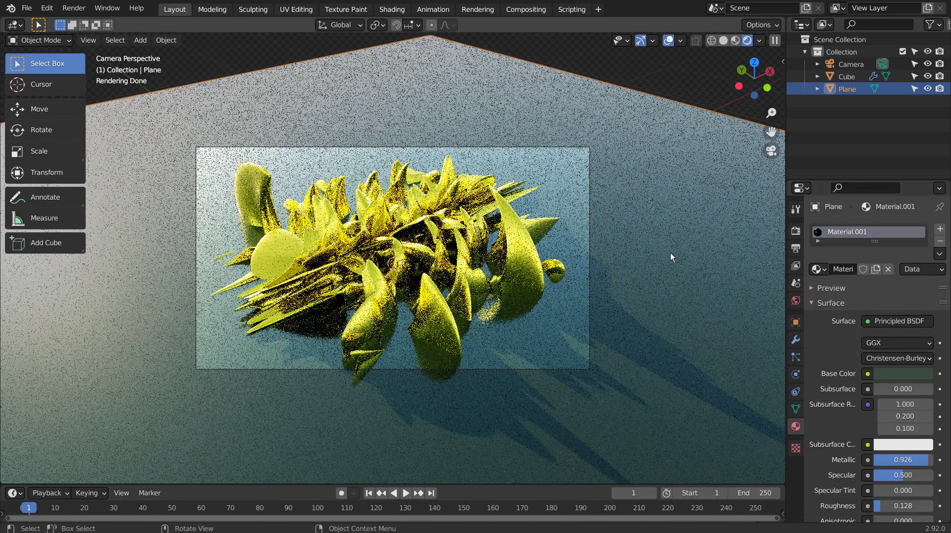
Set the world background's strength to 0.1
click(796, 301)
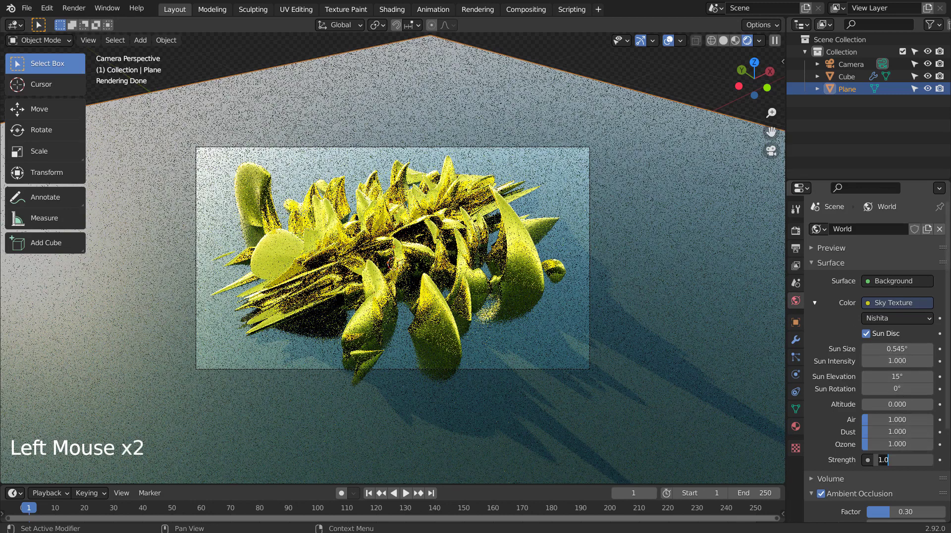
text(0.1)
key(Return)
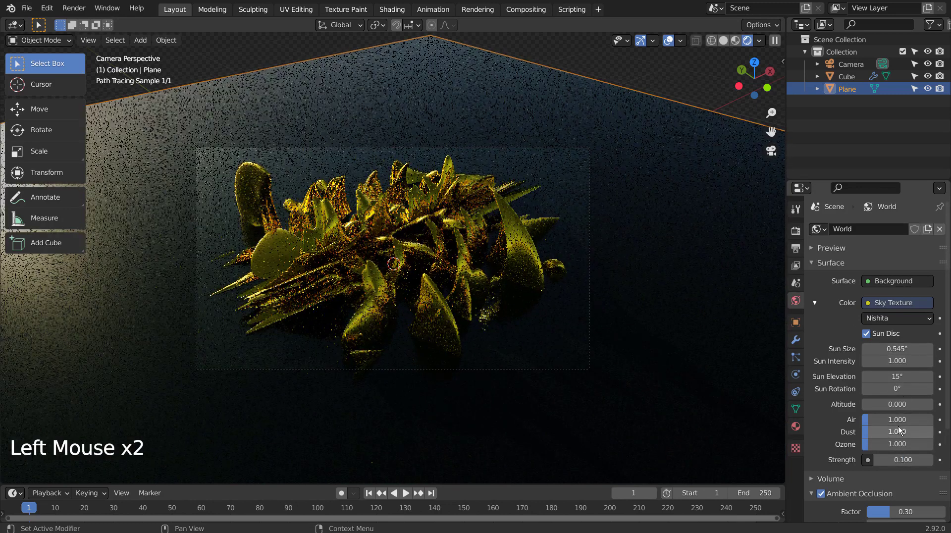
Set the sky's sun elevation to 35° and try sun rotations of 90°, 180° and 270°
drag(898, 377, 922, 377)
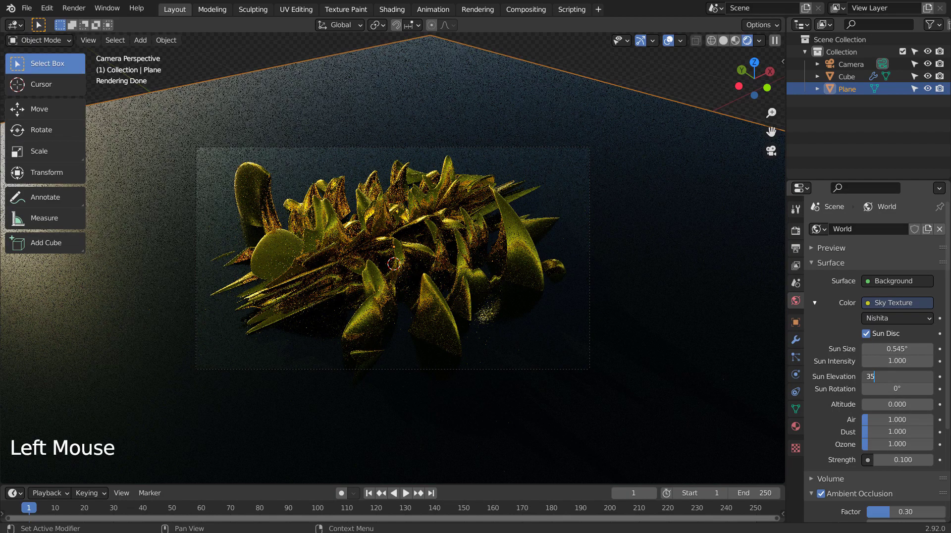
double_click(900, 389)
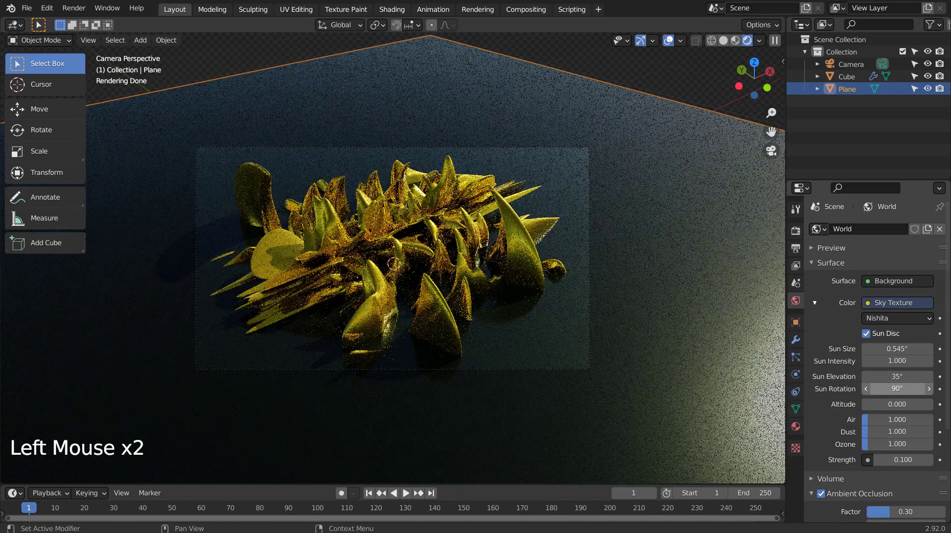
click(898, 389)
text(180)
key(Return)
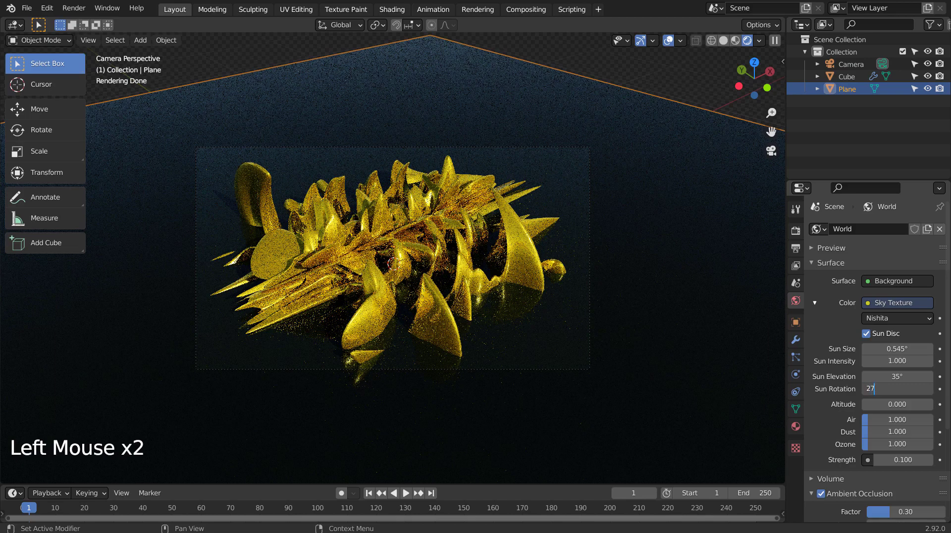
text(0)
key(Return)
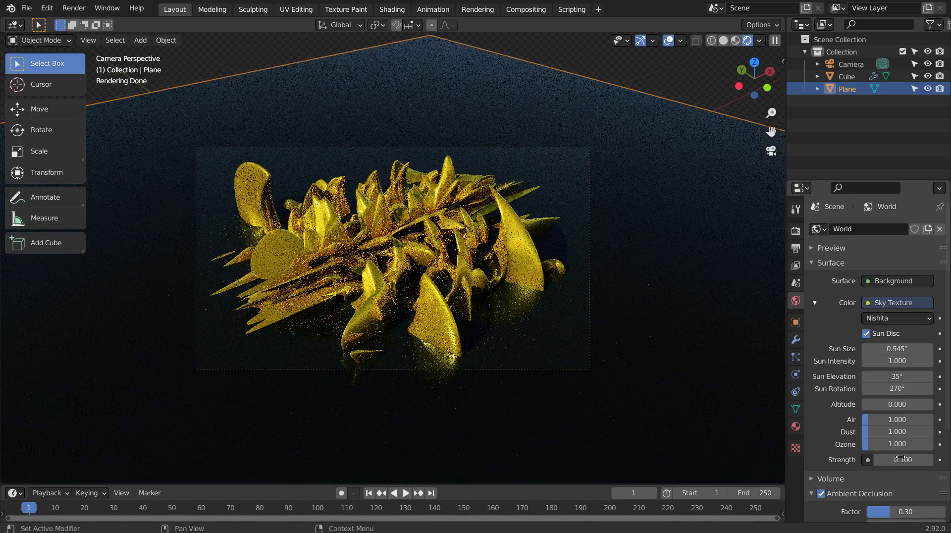
Set the world strength to 1 and try sun rotations of 0° and 45°
text(1)
key(Return)
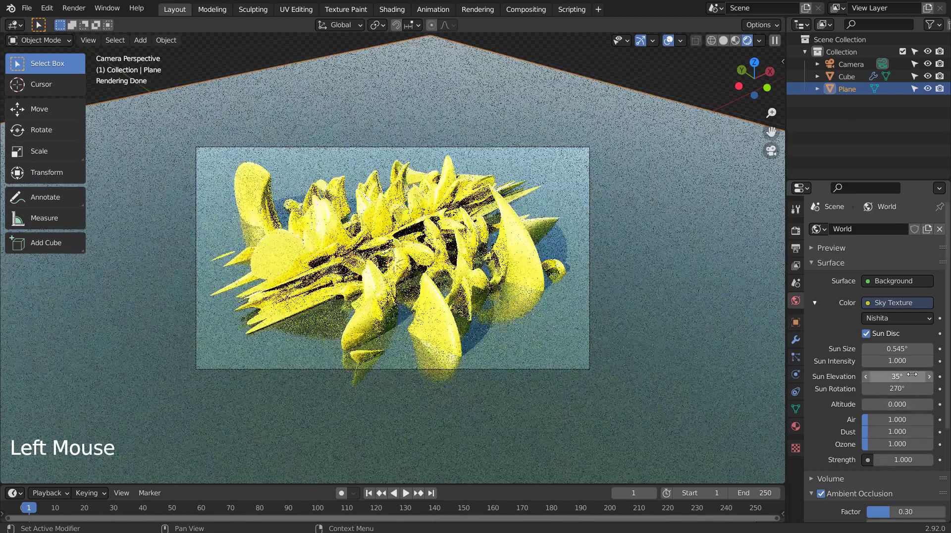
key(Return)
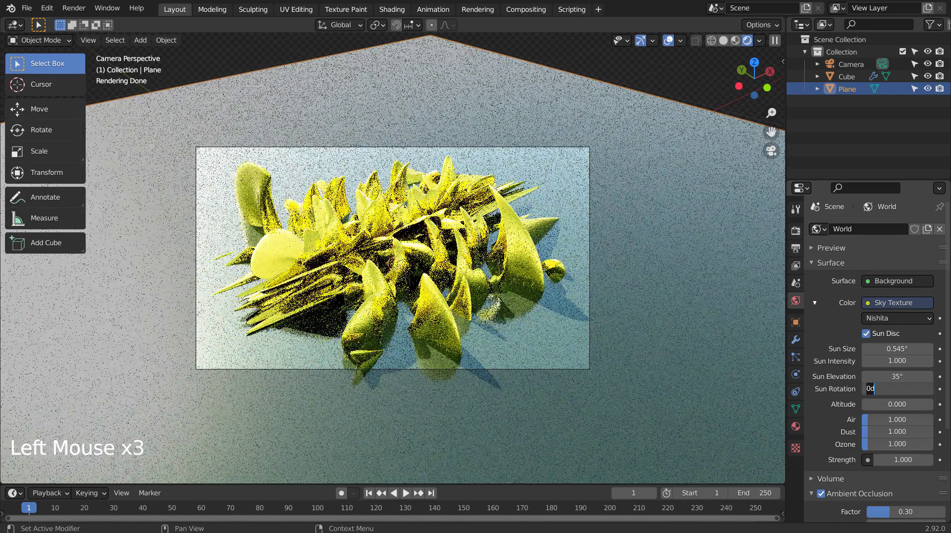
key(Return)
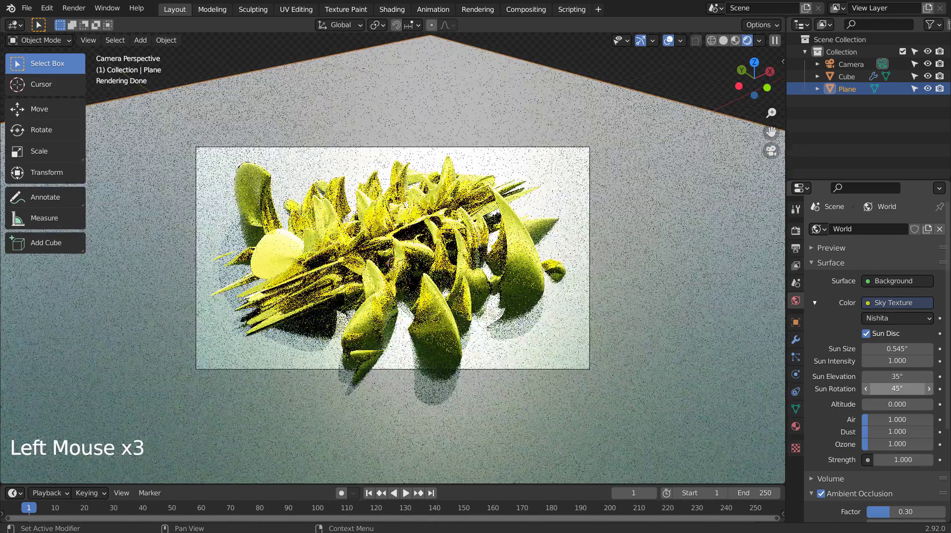
Compare sun rotations of 90° and 180°, and settle on 270°
click(897, 388)
text(90)
key(Return)
click(897, 389)
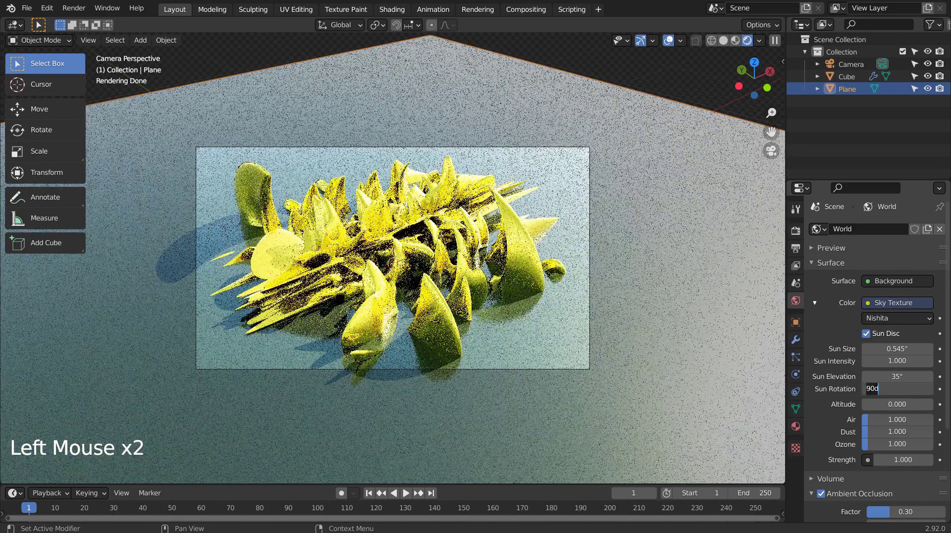
text(180)
key(Return)
click(906, 387)
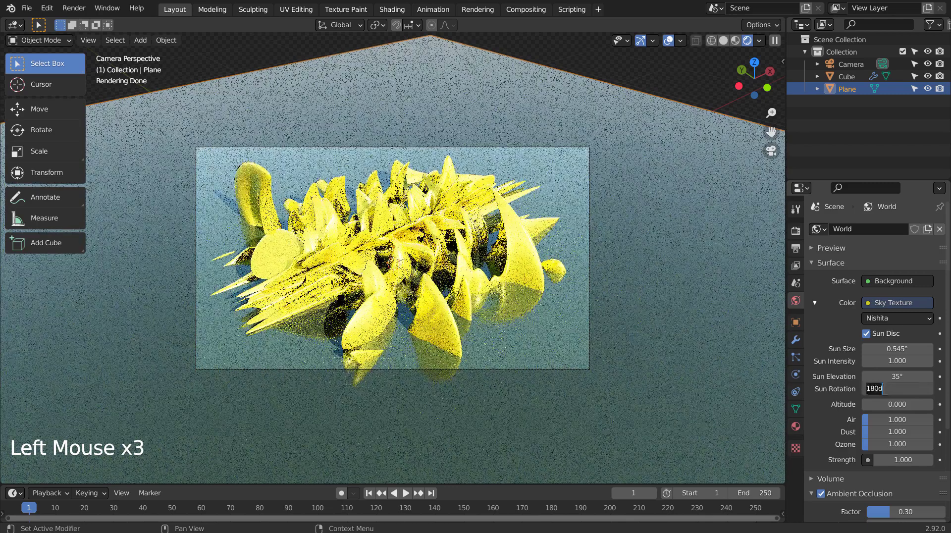
text(270)
key(Return)
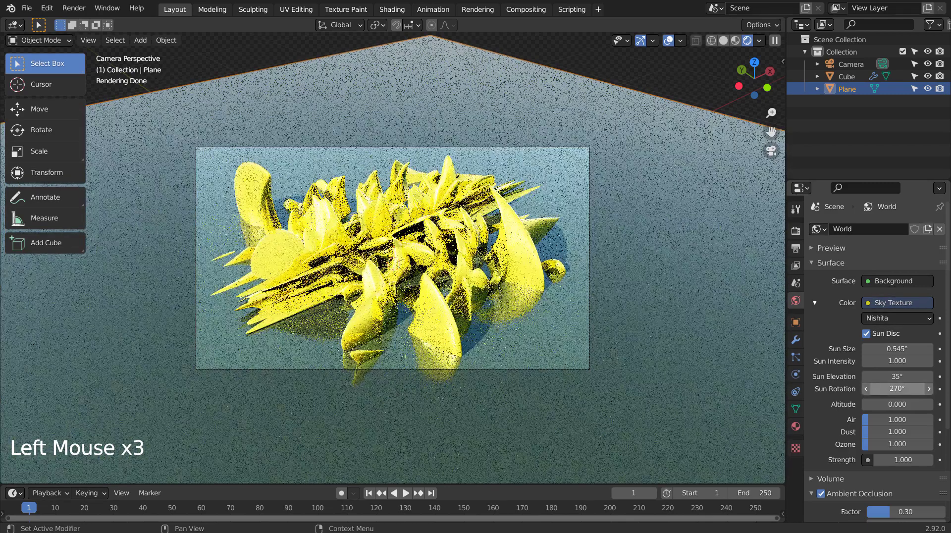
Lower the sun elevation to 25° and set the world strength to 0.5
click(866, 377)
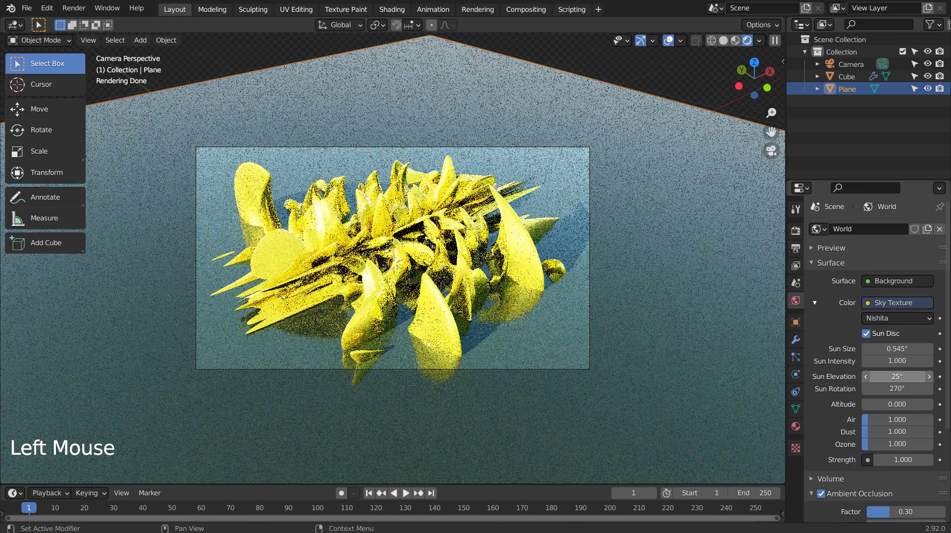
click(888, 460)
text(0.5)
key(Return)
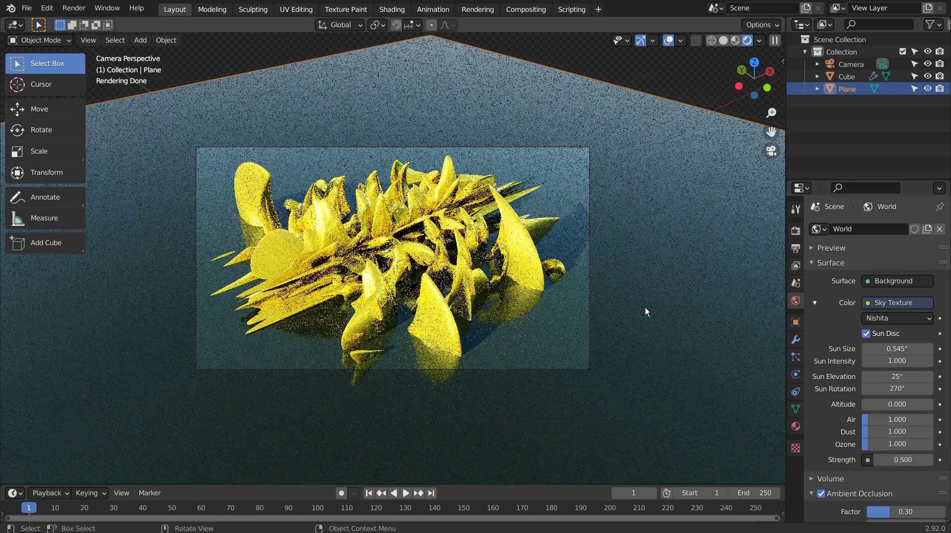
In the Shading workspace, add a ColorRamp to the spiky cube's material and feed its Color into the Base Color
click(529, 266)
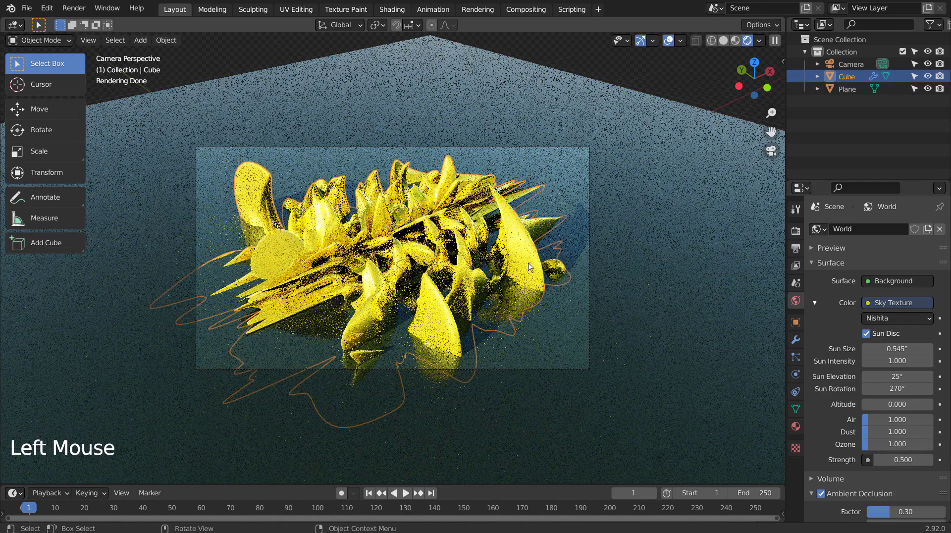
click(393, 10)
shift+middle_drag(407, 347, 473, 427)
key(shift+a)
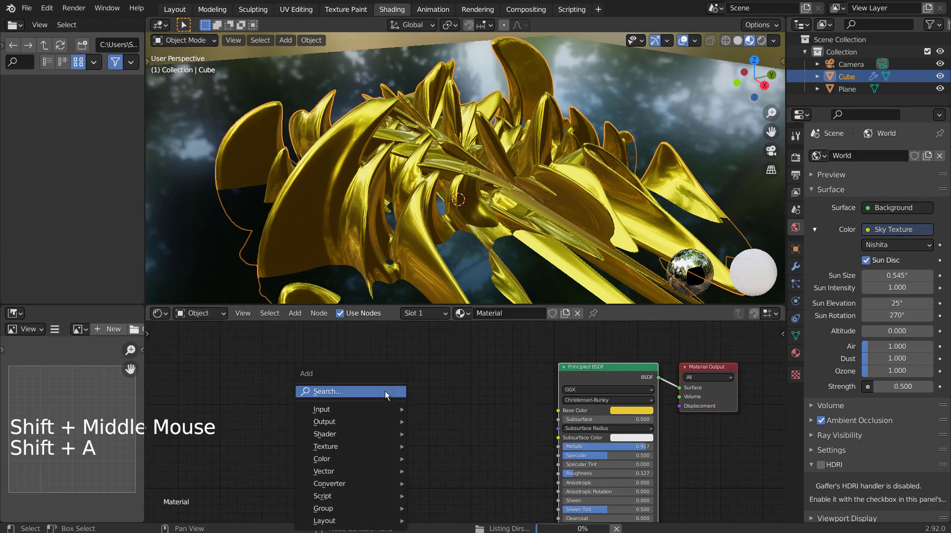
text(col)
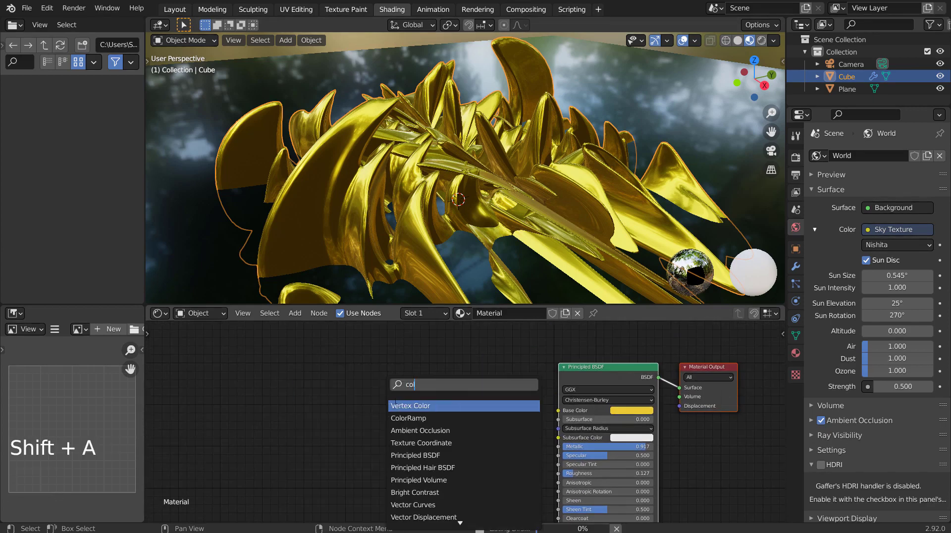
click(426, 419)
click(438, 407)
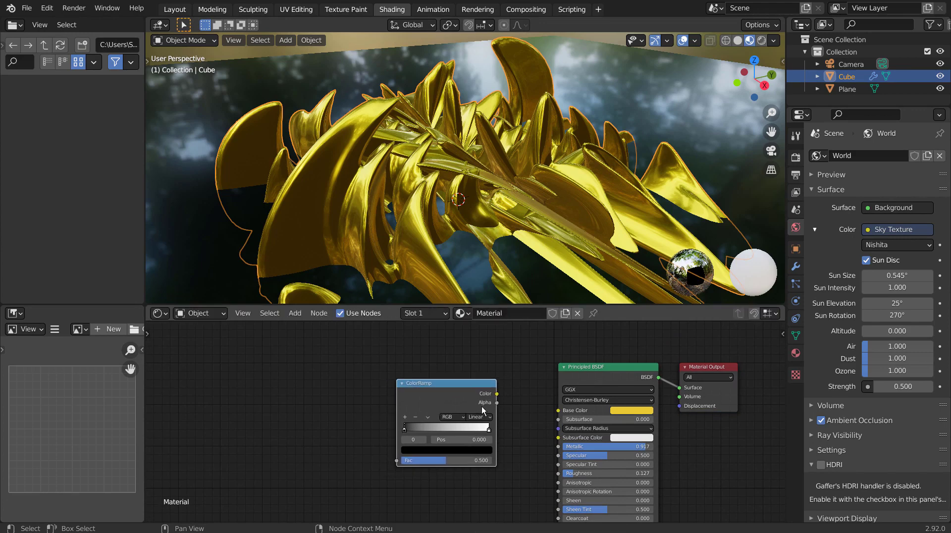
drag(497, 393, 558, 410)
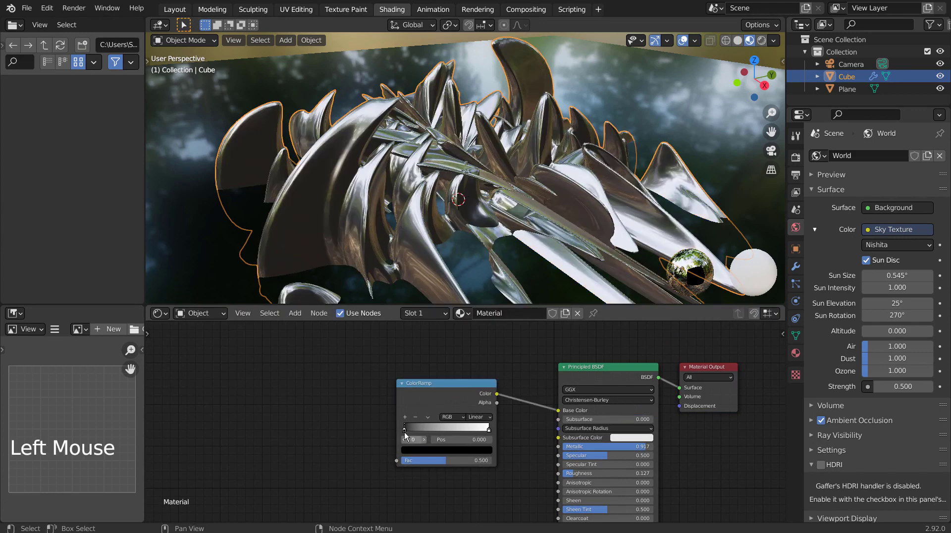
Set the ColorRamp's first stop to a bright saturated orange, keeping the second stop white
click(402, 427)
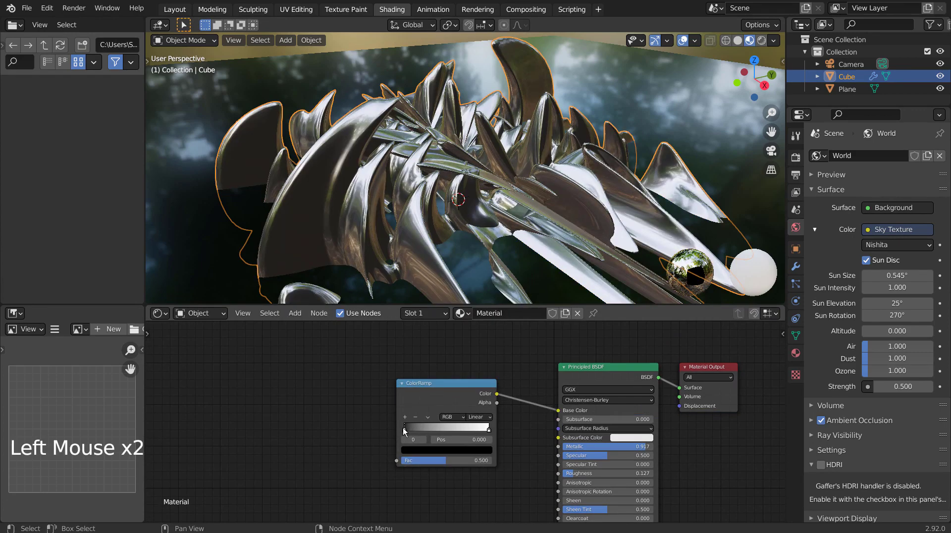
click(422, 450)
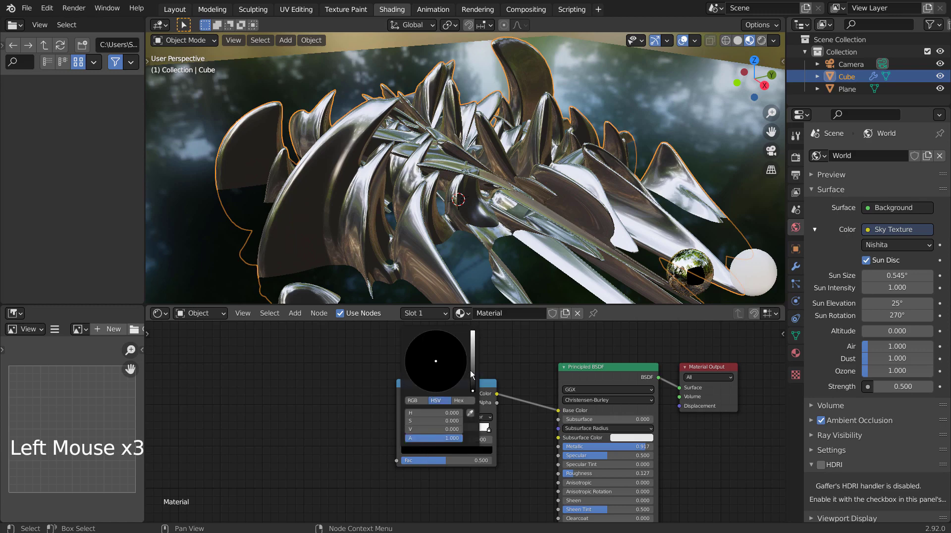
drag(472, 375, 472, 332)
click(422, 381)
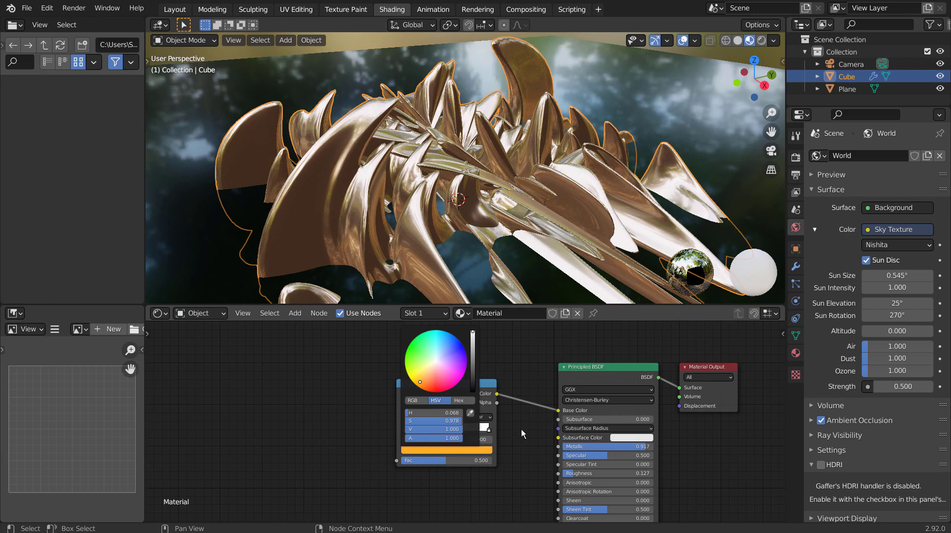
click(489, 429)
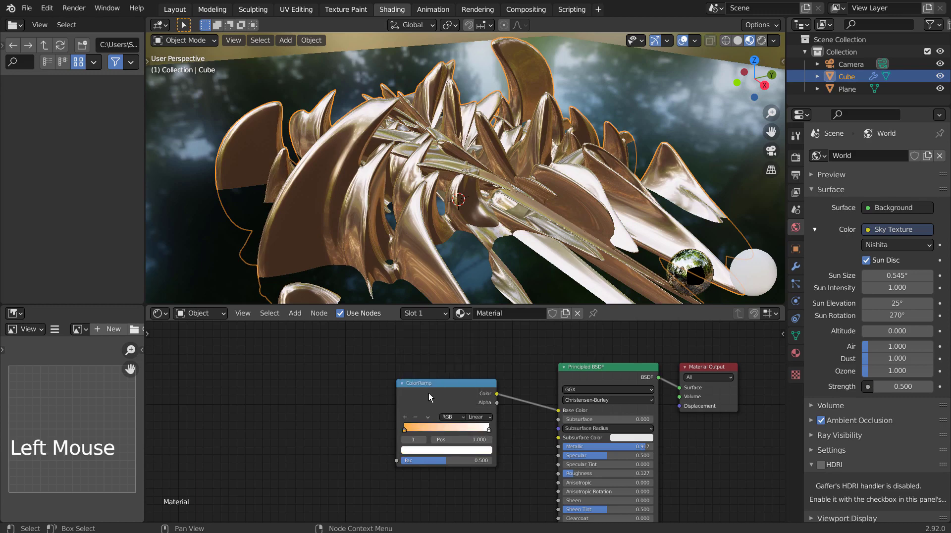
Add a Musgrave Texture and connect its Height output to the ColorRamp's Fac input
key(shift+a)
text(gra)
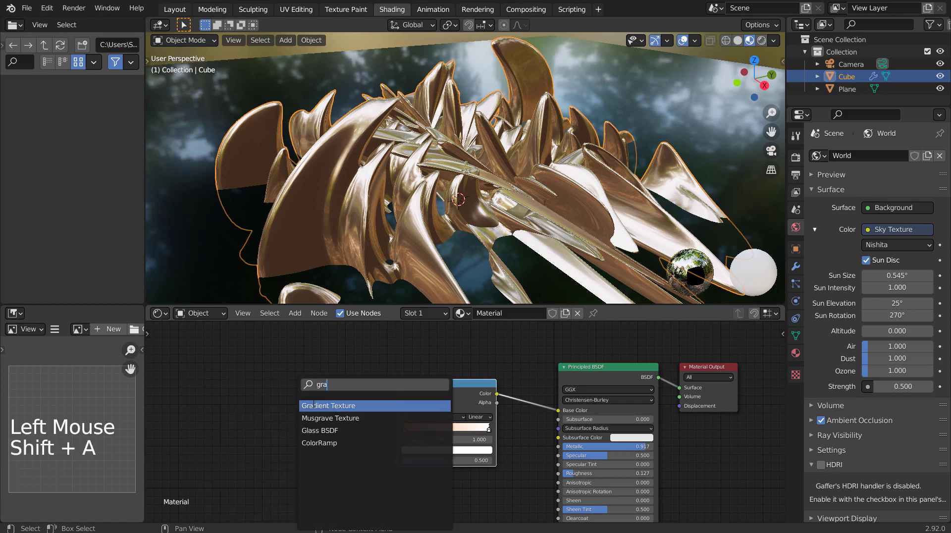
click(327, 418)
click(354, 409)
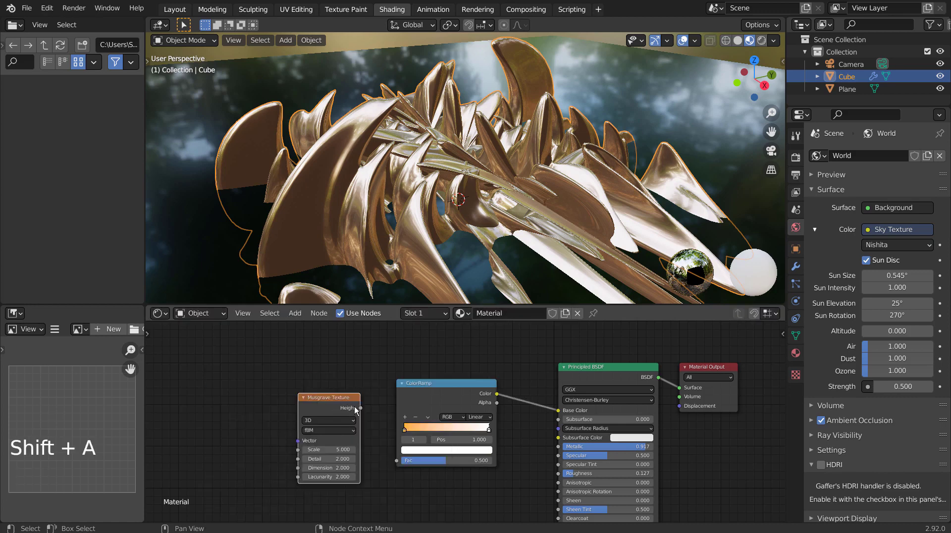
drag(360, 408, 397, 460)
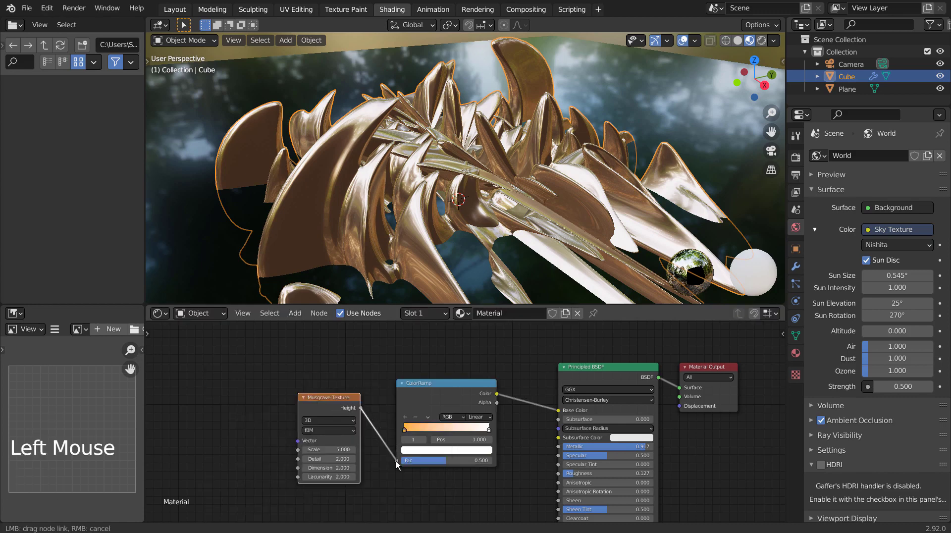
Raise the Musgrave Texture's scale to 86.3, checking the pattern close up on the spikes
middle_drag(446, 198, 267, 247)
drag(331, 449, 434, 450)
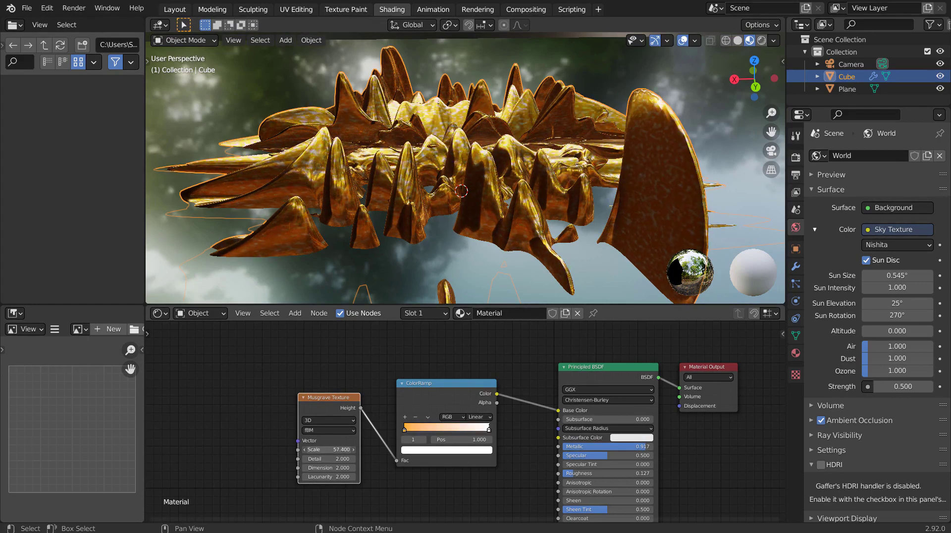
scroll(450, 175, up, 5)
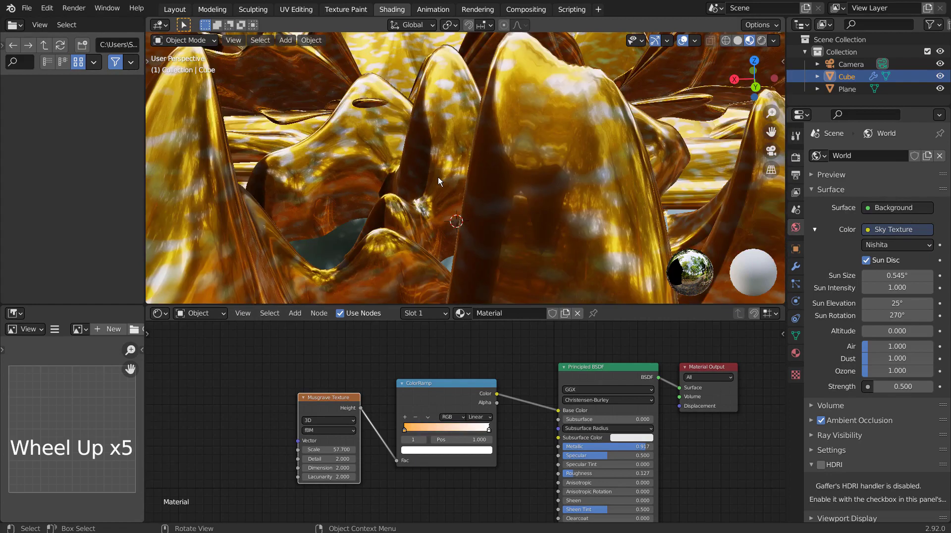
middle_drag(438, 177, 450, 177)
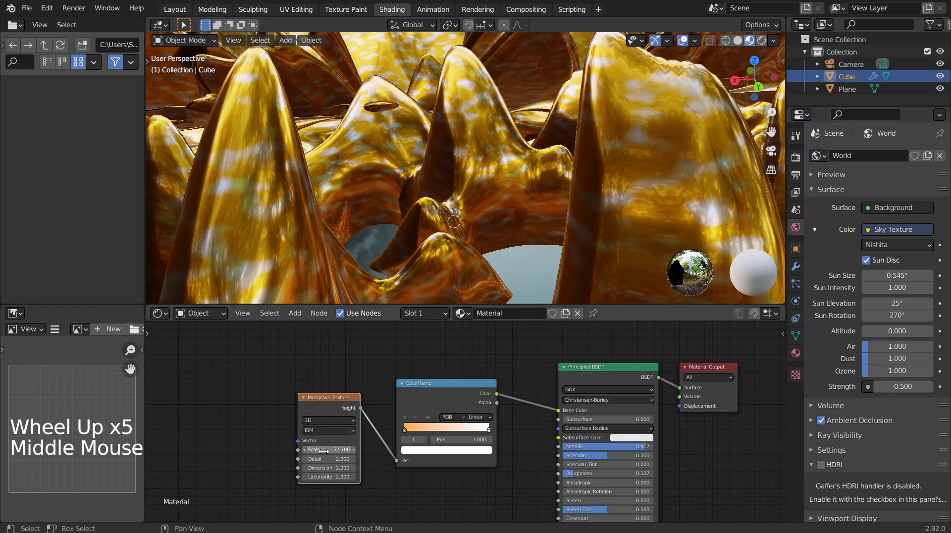
drag(323, 450, 368, 450)
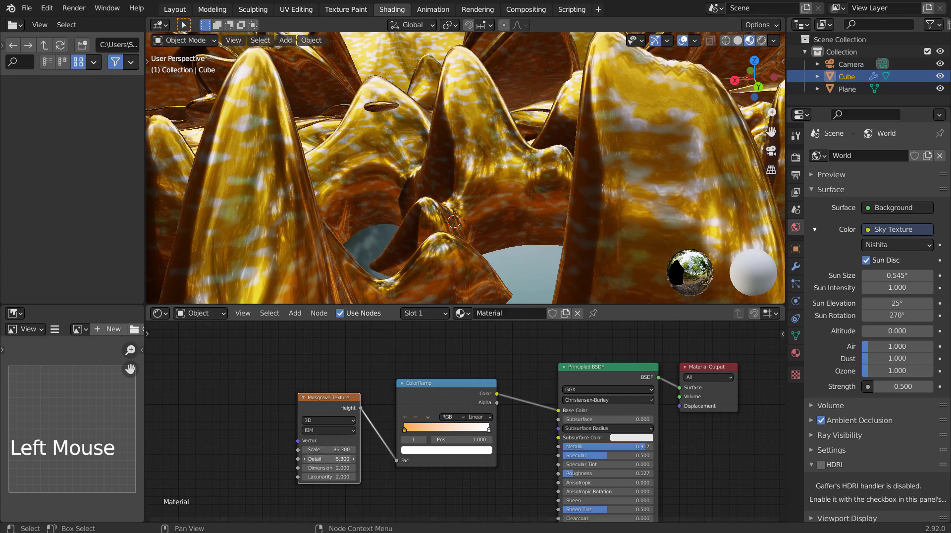
Try different Musgrave Texture detail values and set the detail back to 2
drag(329, 459, 304, 458)
click(328, 459)
text(2)
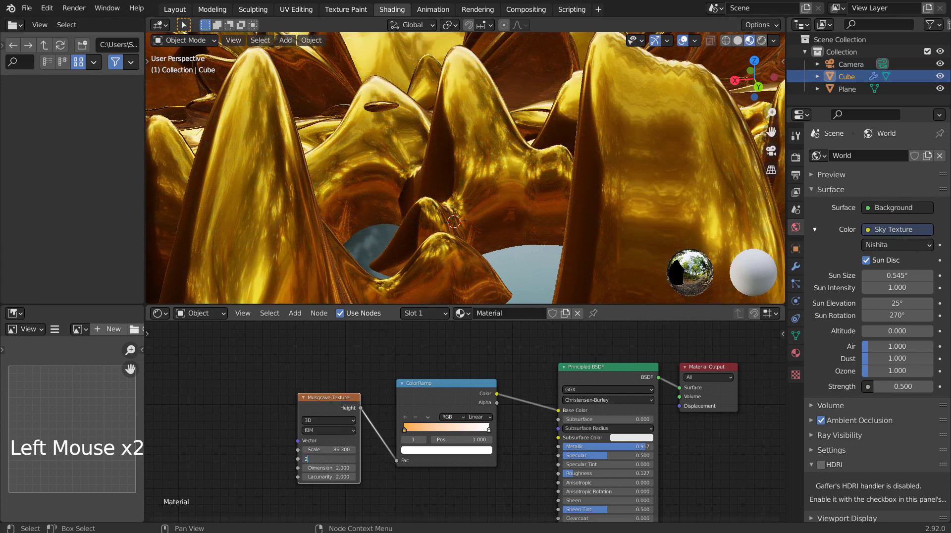
key(Return)
Examine the patterned gold material on the whole shape and in the Layout workspace's rendered camera view, with nothing selected
scroll(405, 250, down, 7)
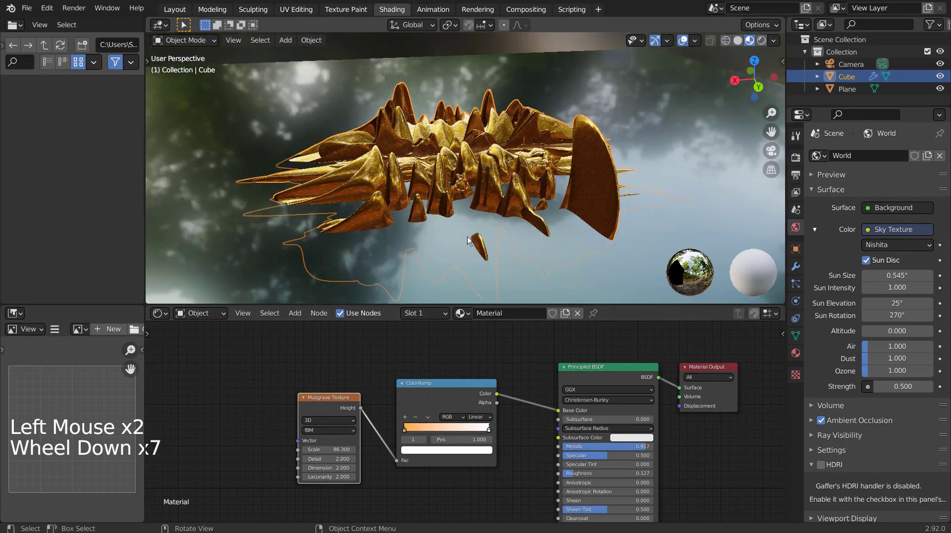
middle_drag(405, 251, 210, 243)
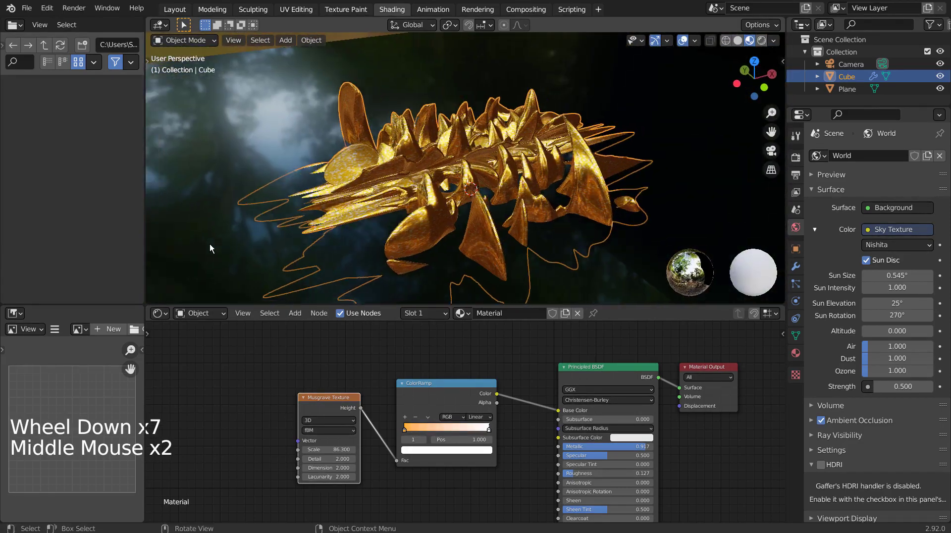
click(173, 10)
click(173, 10)
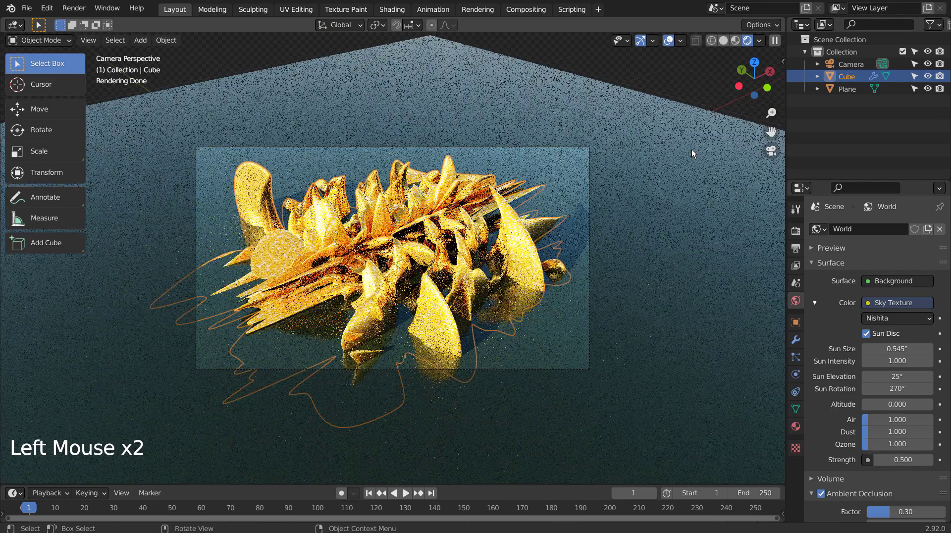
click(694, 188)
click(703, 74)
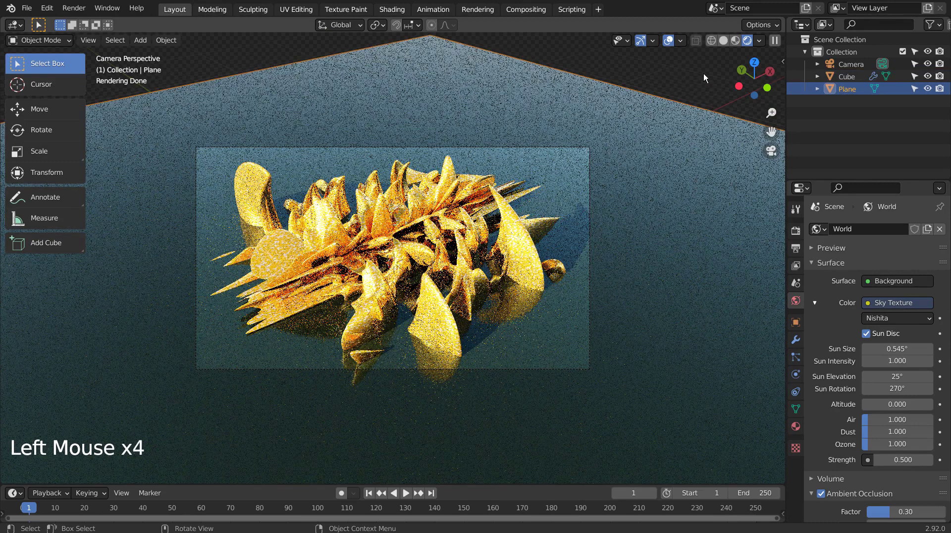
Check the denoise node setup in Compositing, and set the Cycles samples to 32 for render and 5 for viewport
click(795, 231)
click(515, 11)
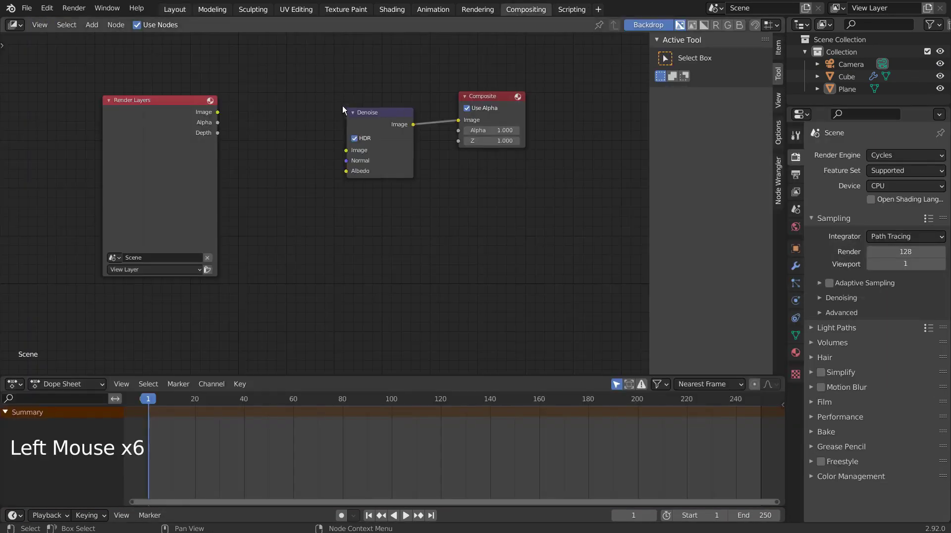
click(174, 10)
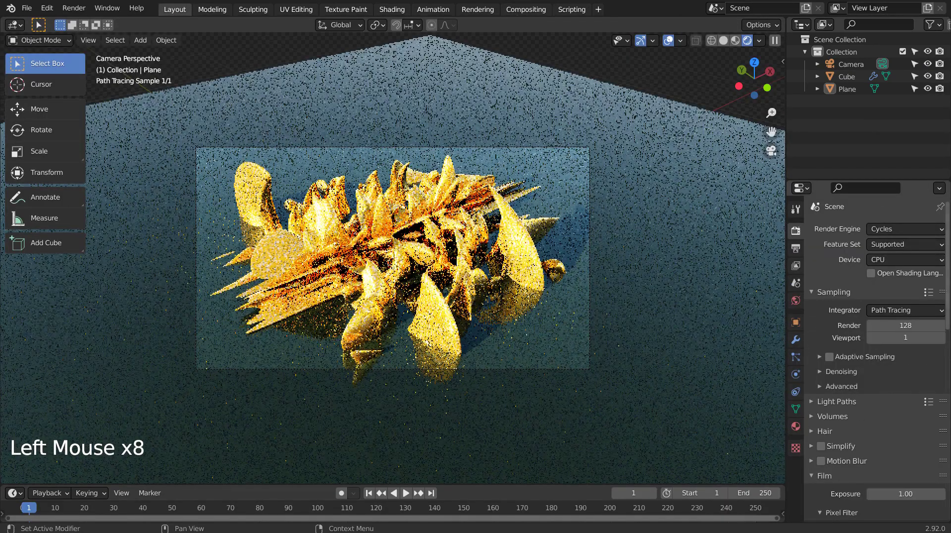
click(891, 326)
text(32)
key(Tab)
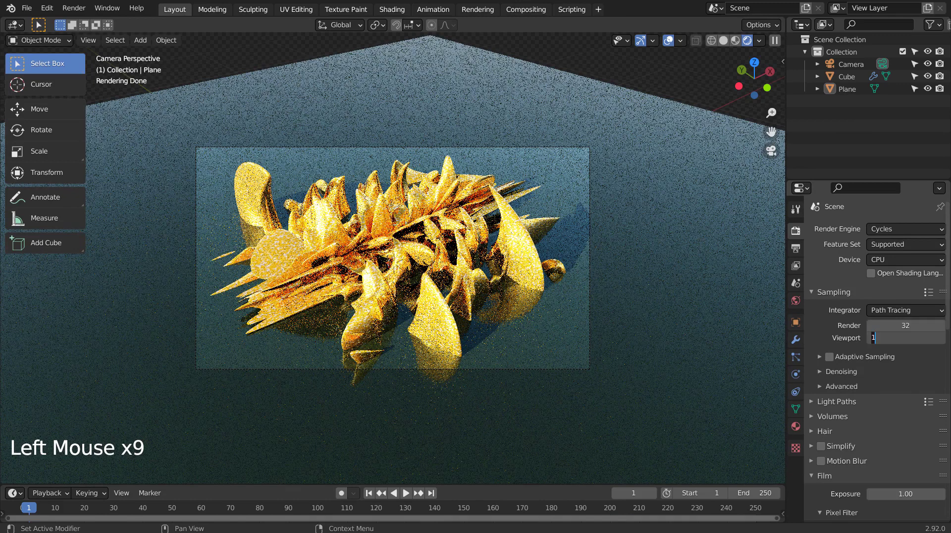
text(5)
key(Return)
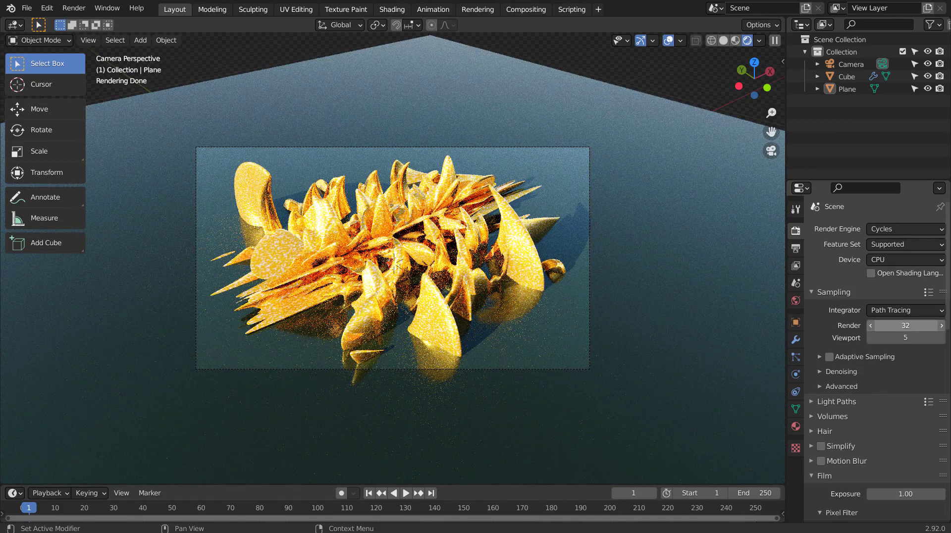
Set the viewport samples to 1, keeping 32 render samples
click(911, 325)
key(Tab)
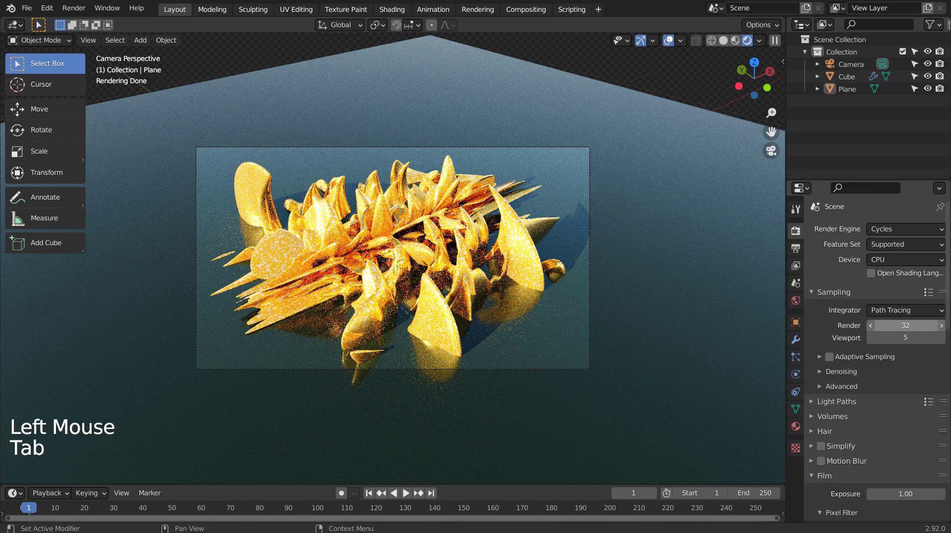
click(911, 338)
text(1)
key(Return)
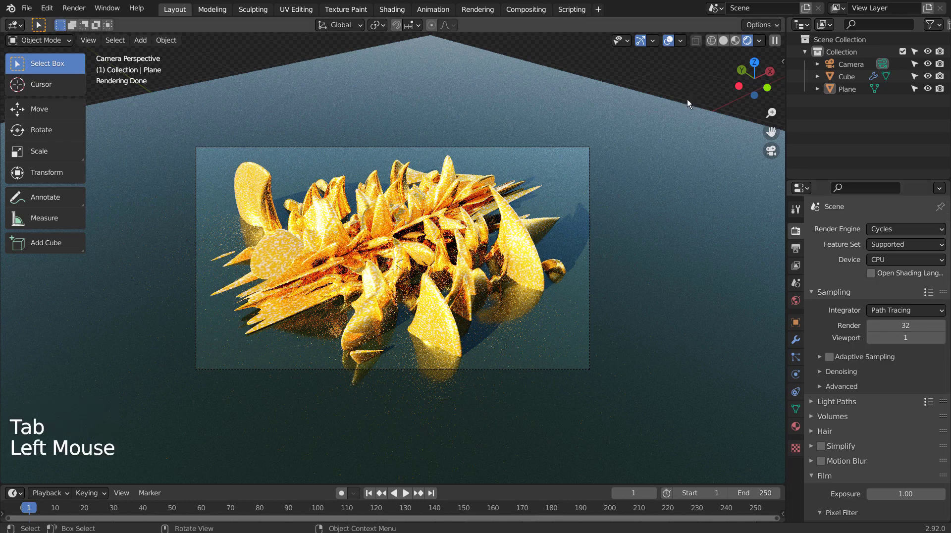
Take the viewport out of rendered shading, save the file and render the camera view
click(719, 40)
click(681, 79)
key(ctrl+s)
key(F12)
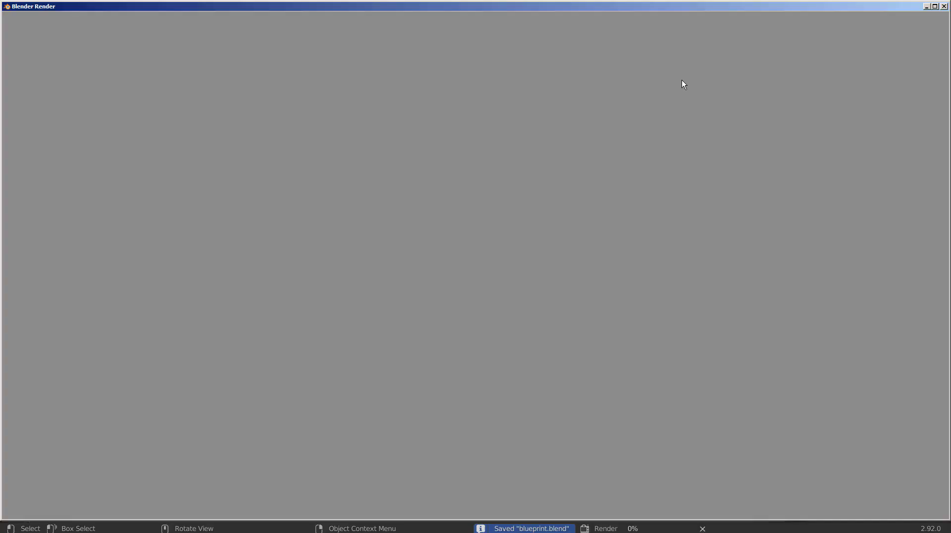